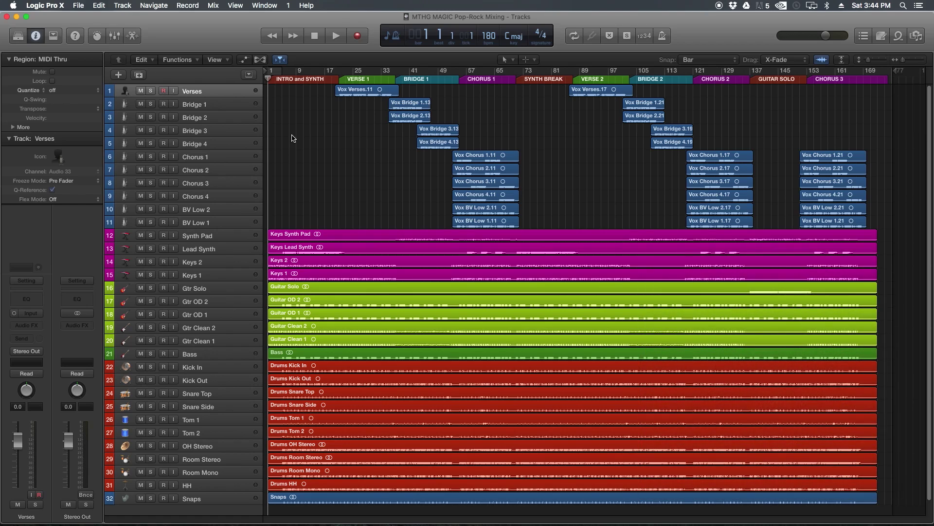
Step: Select the Bass track in the track list
drag(324, 95, 608, 218)
drag(396, 200, 397, 273)
click(350, 198)
click(214, 355)
click(325, 207)
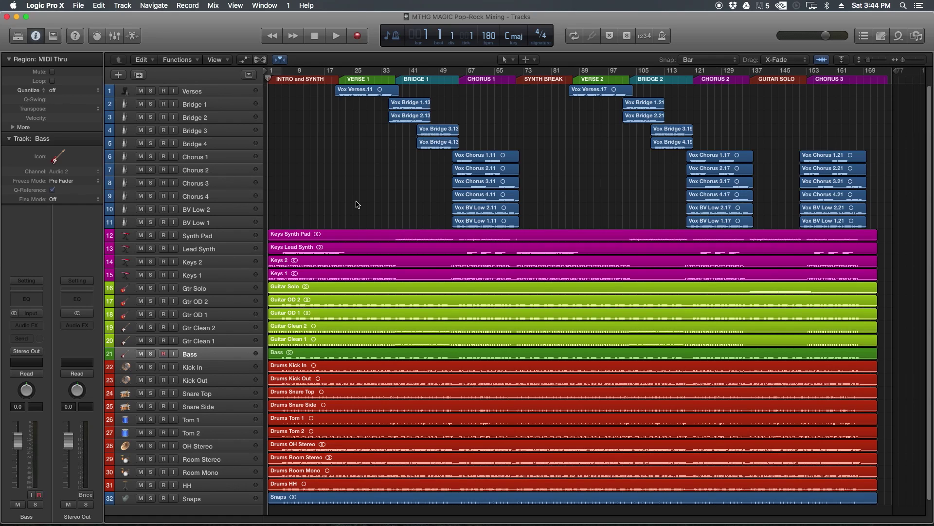
Step: Show the mixer beneath the tracks area within the main window instead of in a separate window
key(super+2)
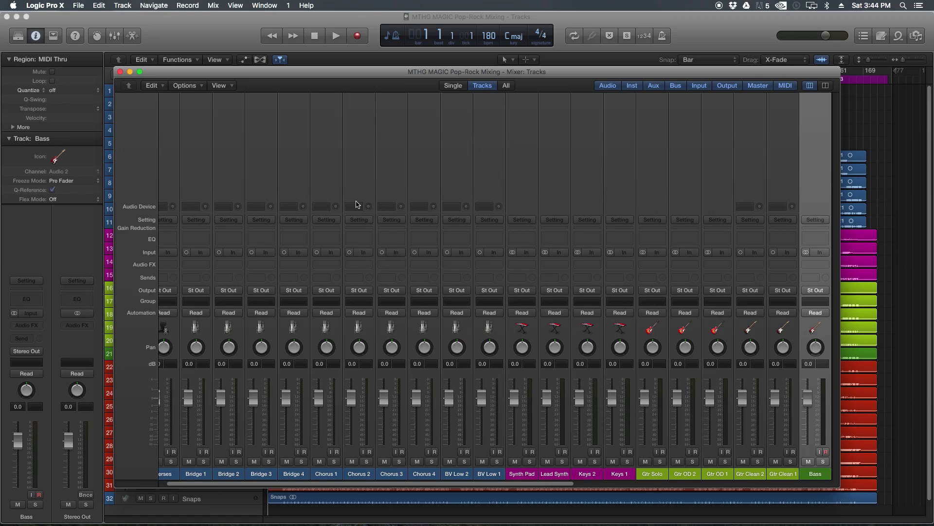
key(super+w)
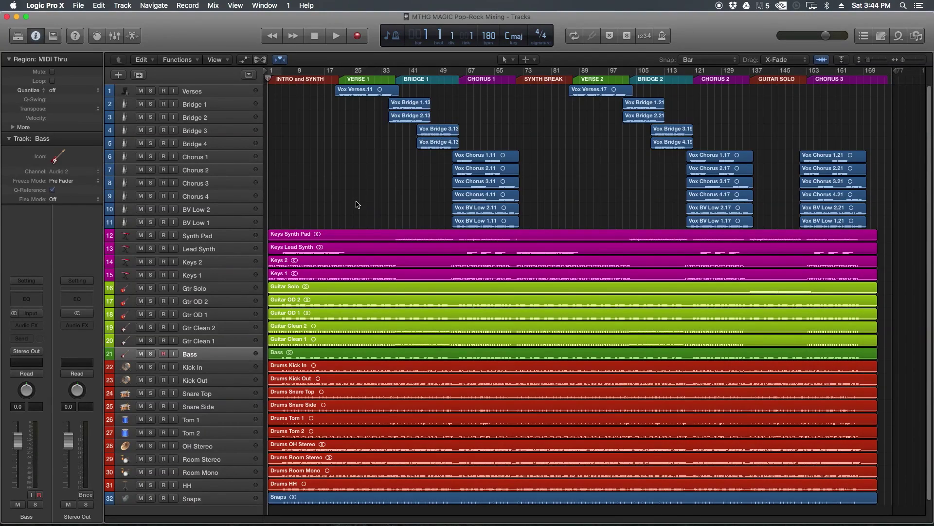
key(x)
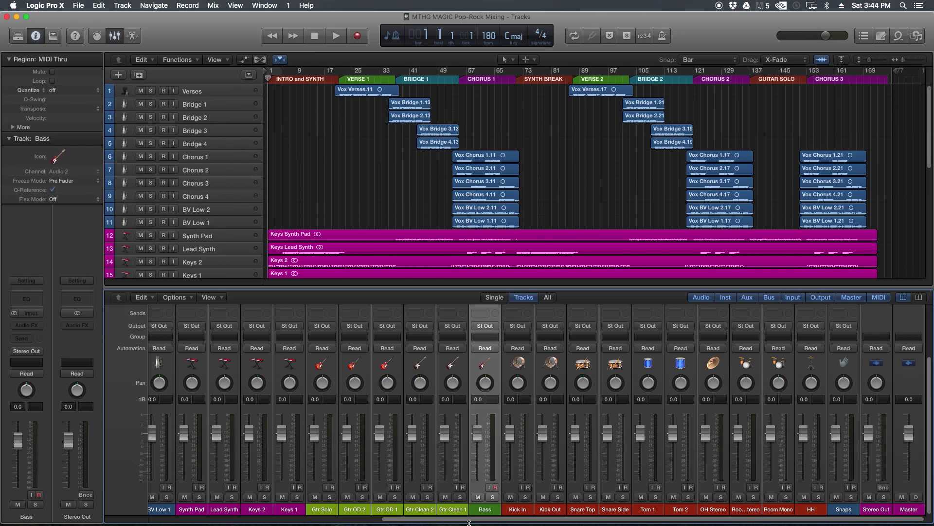
drag(470, 520, 557, 524)
Step: Play the intro to check the Stereo Out level, clear the peak readings, and play a little more to recheck
key(space)
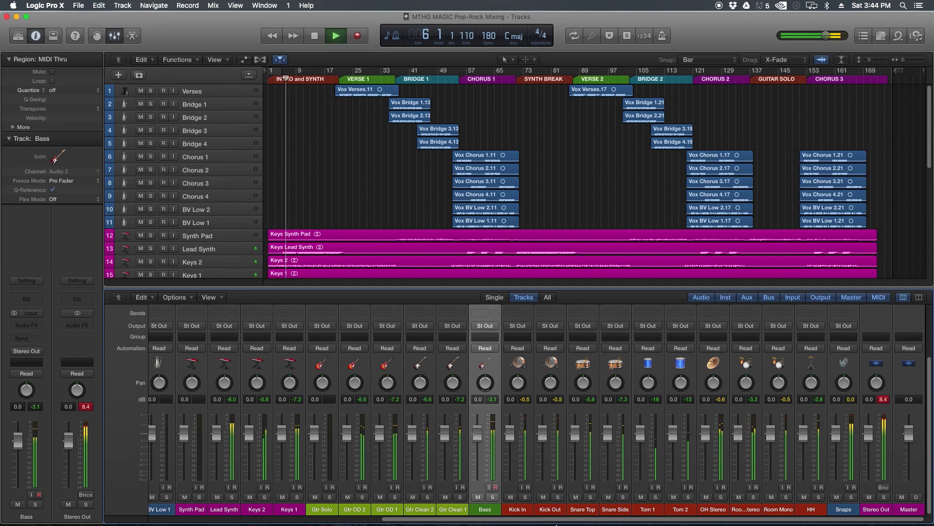
key(space)
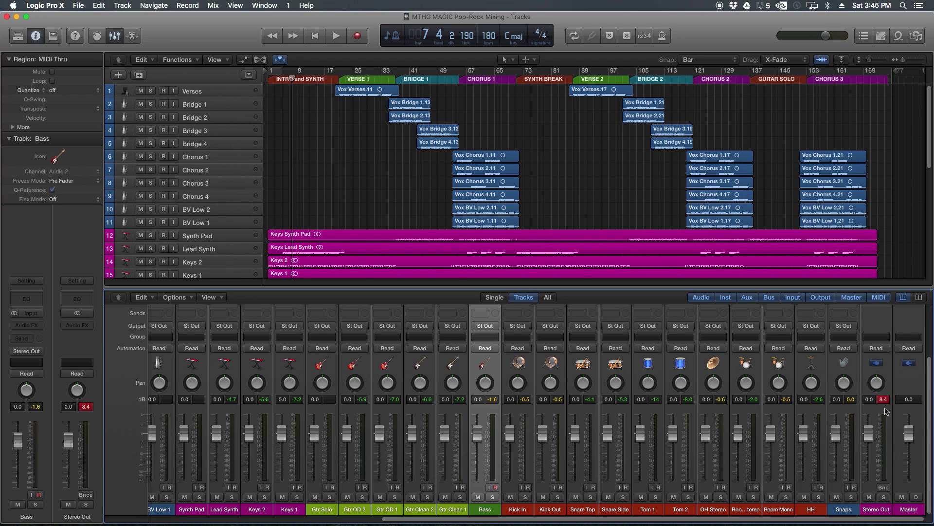
click(885, 401)
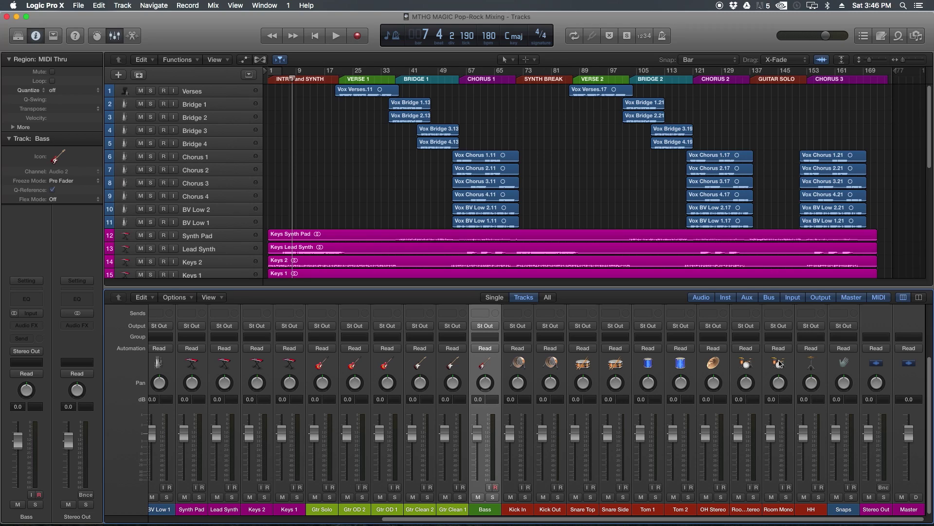
key(space)
key(space)
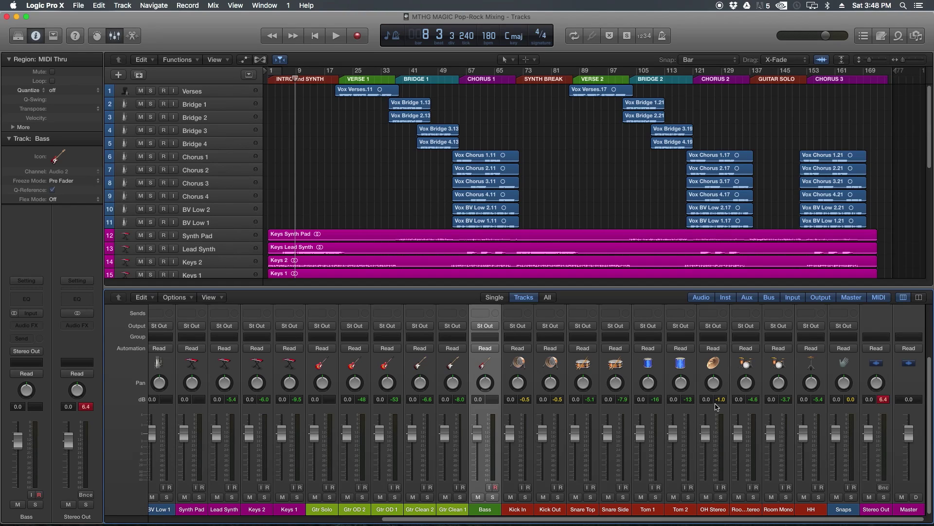
Step: Lower the faders of all channel strips together to -16.4 dB and clear the peak readings
click(921, 481)
key(super+a)
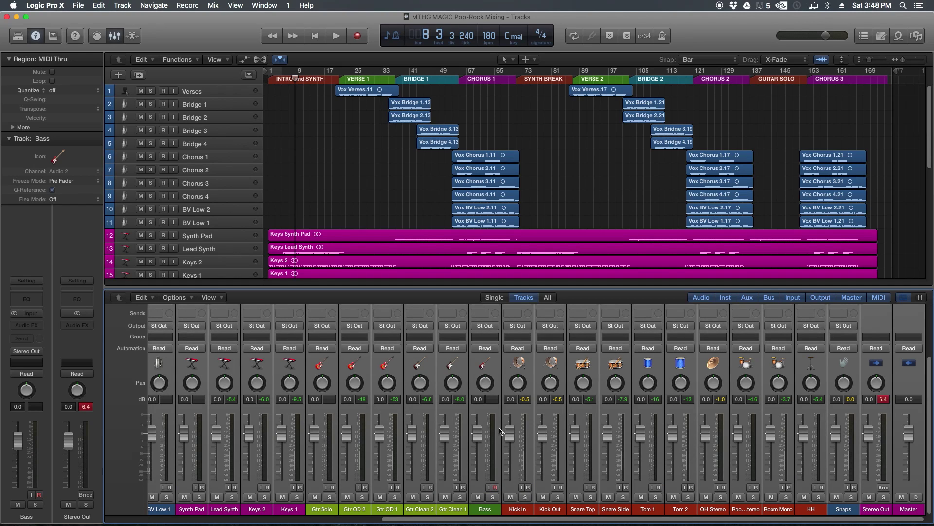
drag(706, 433, 706, 462)
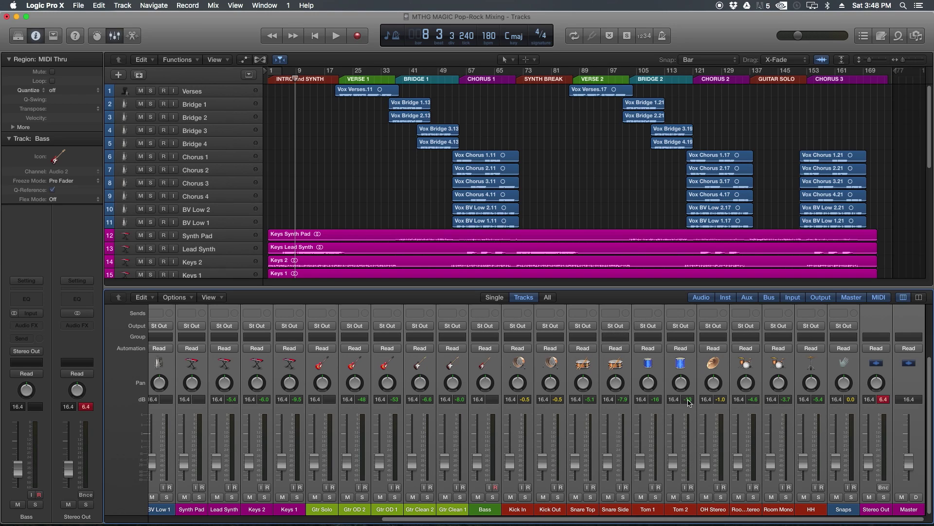
click(884, 399)
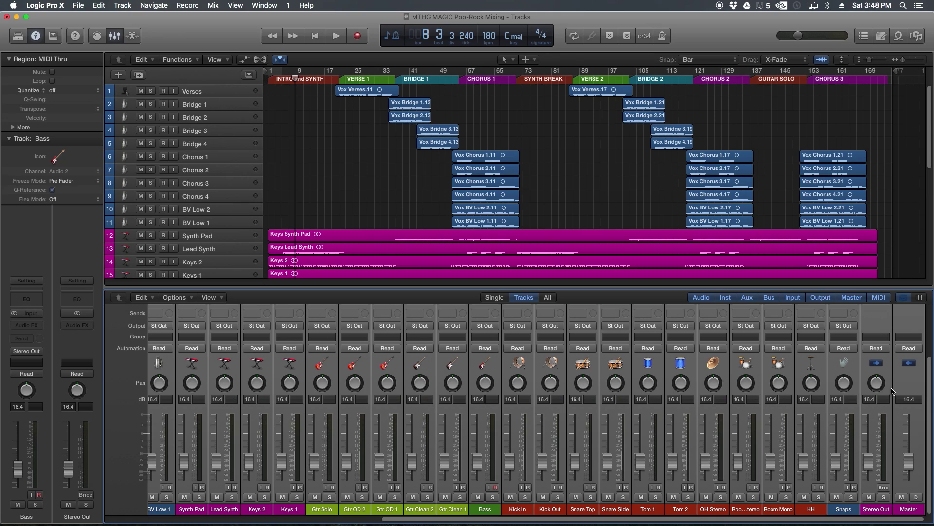
Step: Reset the Stereo Out and Master faders together to 0.0 dB
click(907, 386)
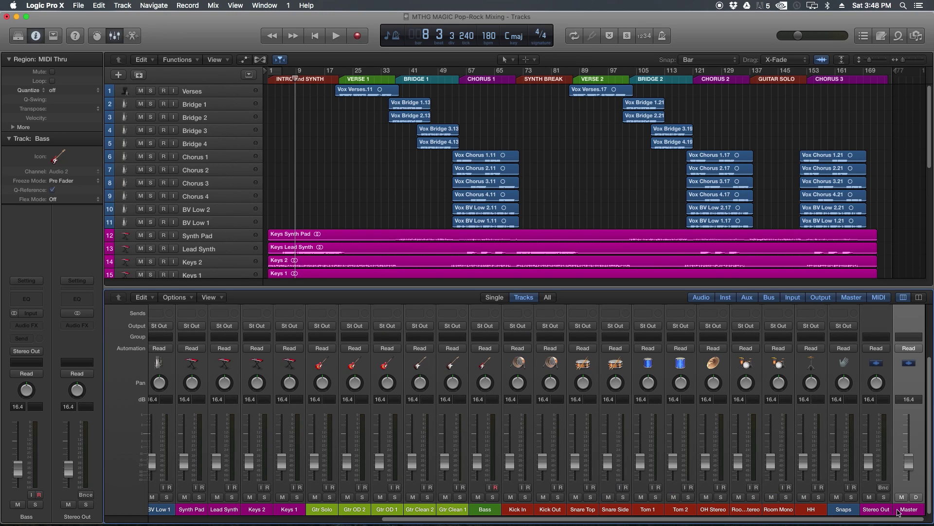
drag(895, 512, 891, 510)
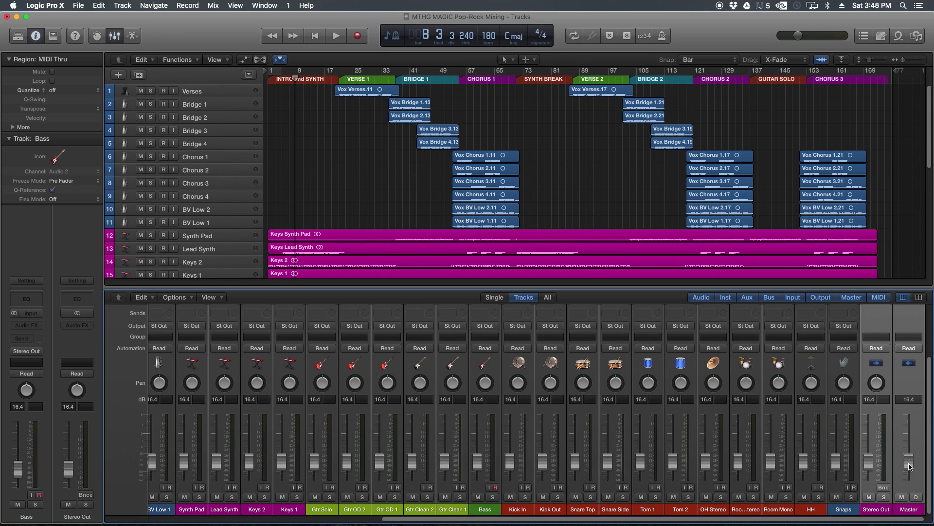
alt+click(869, 464)
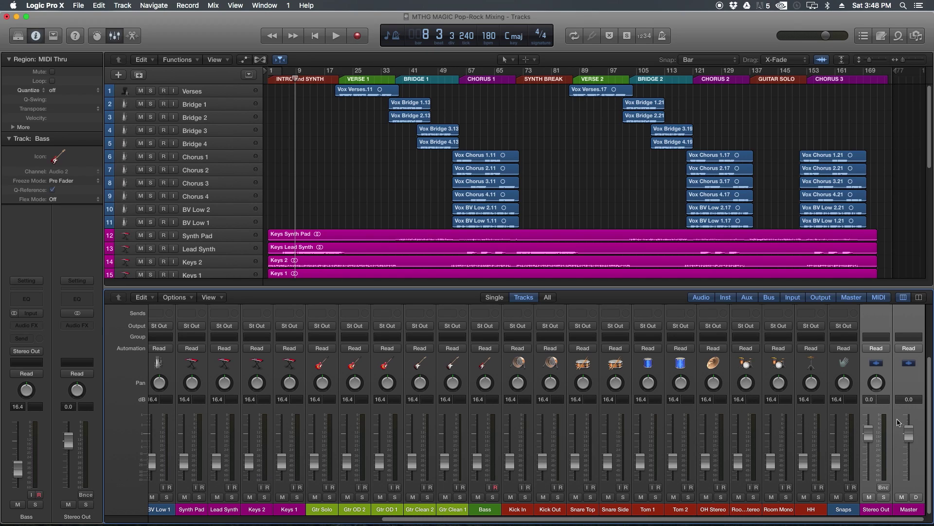
Step: Lower the Stereo Out fader alone to -8.8 dB and reset it to 0.0 dB
click(912, 389)
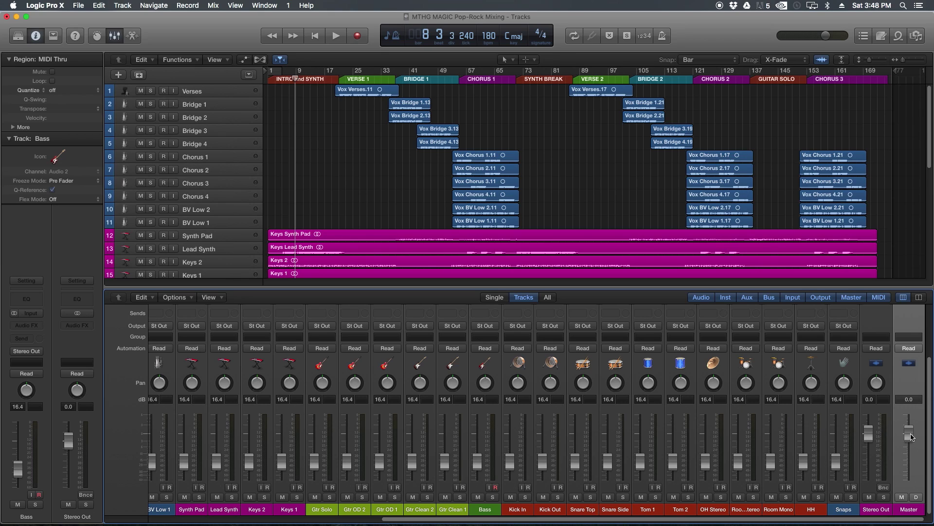
drag(869, 433, 873, 472)
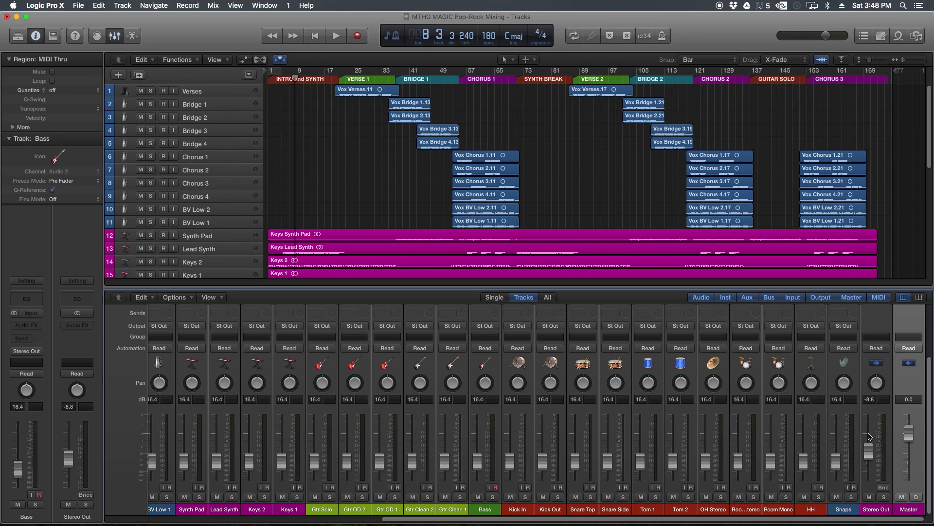
alt+click(866, 450)
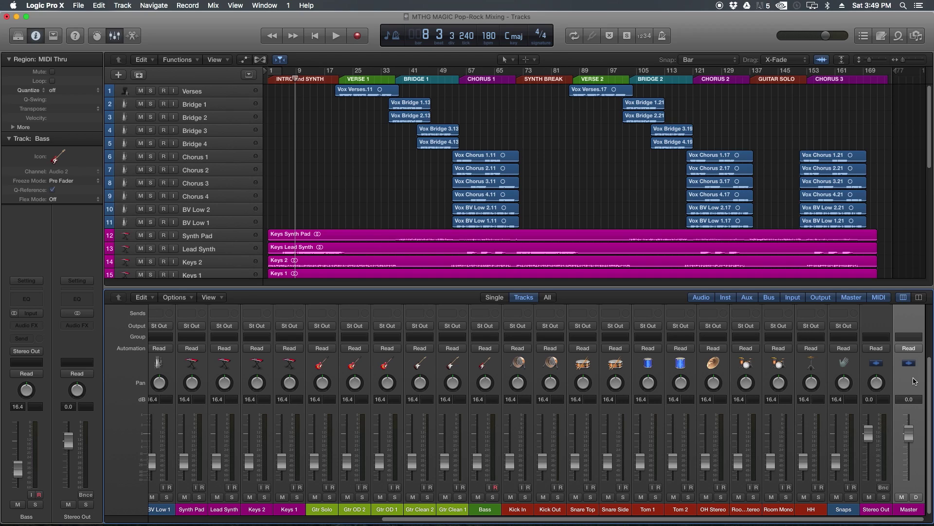
Step: Select the Stereo Out channel and play the intro to check its output level
click(875, 513)
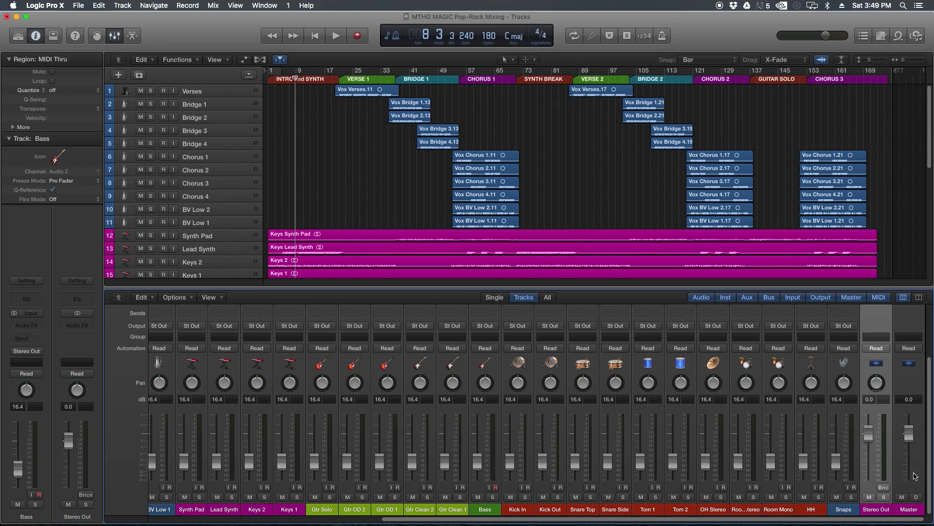
click(917, 513)
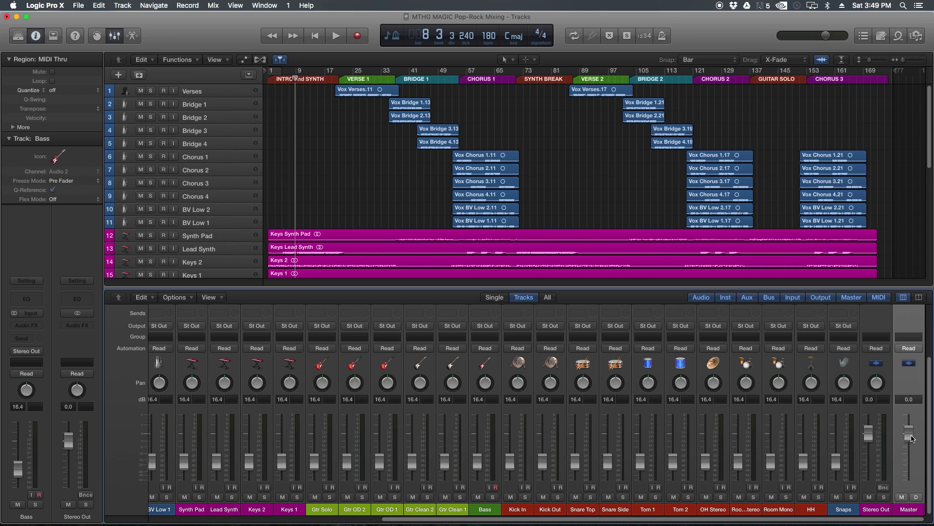
click(876, 512)
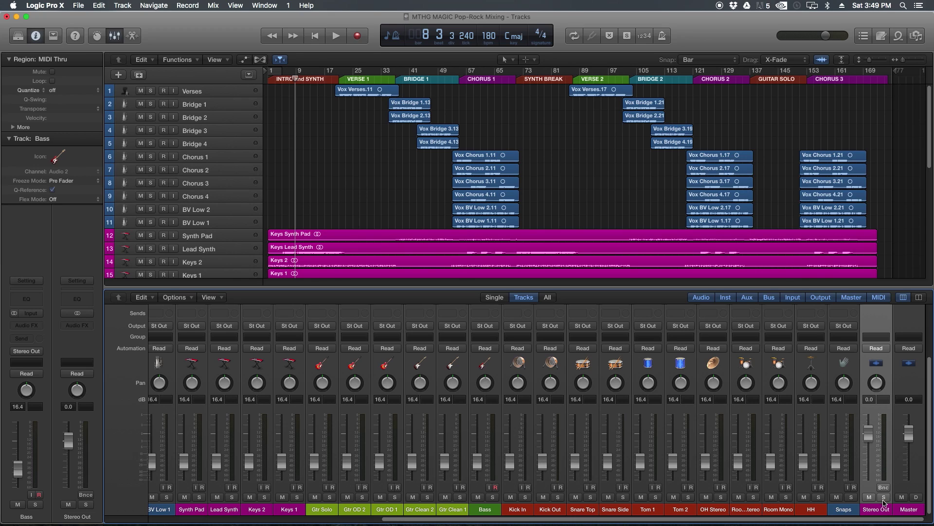
key(space)
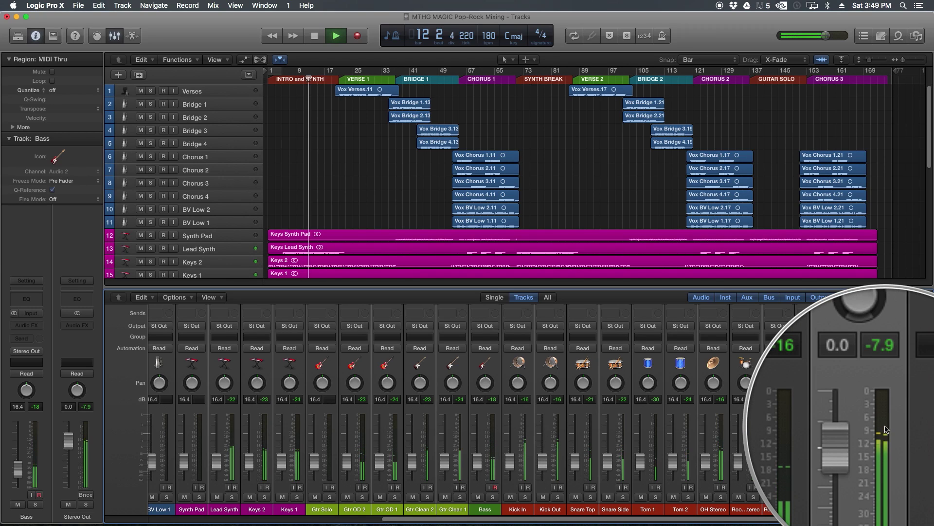
key(space)
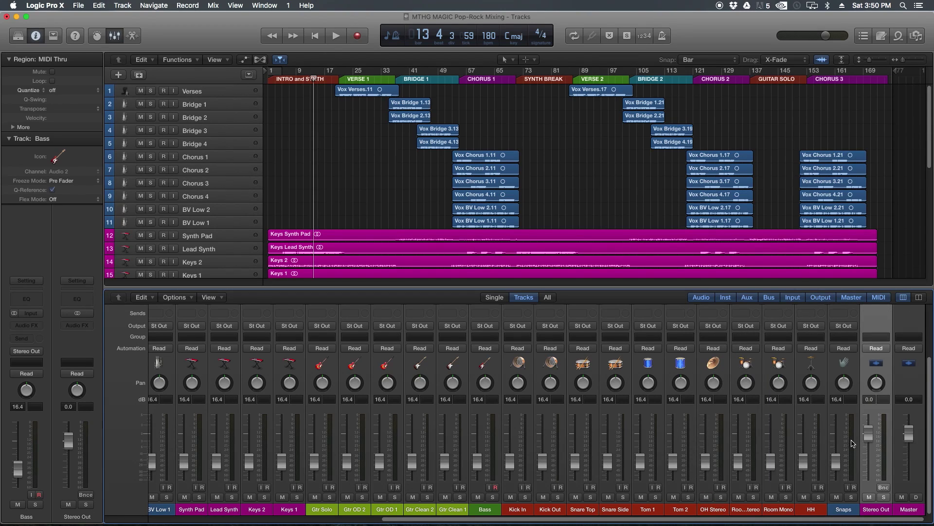
Step: Examine the mono and stereo input formats of the HH and Snaps channel strips
scroll(829, 404, up, 3)
scroll(829, 404, up, 3)
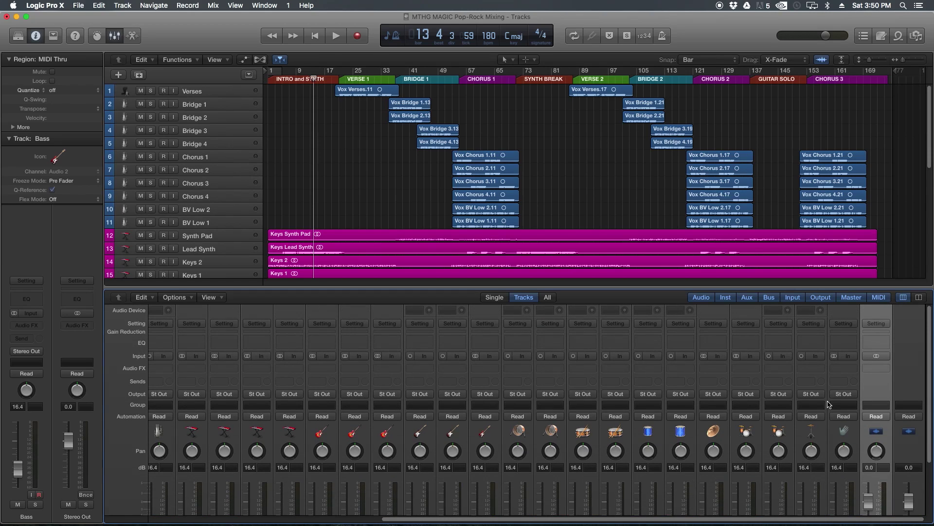
click(804, 360)
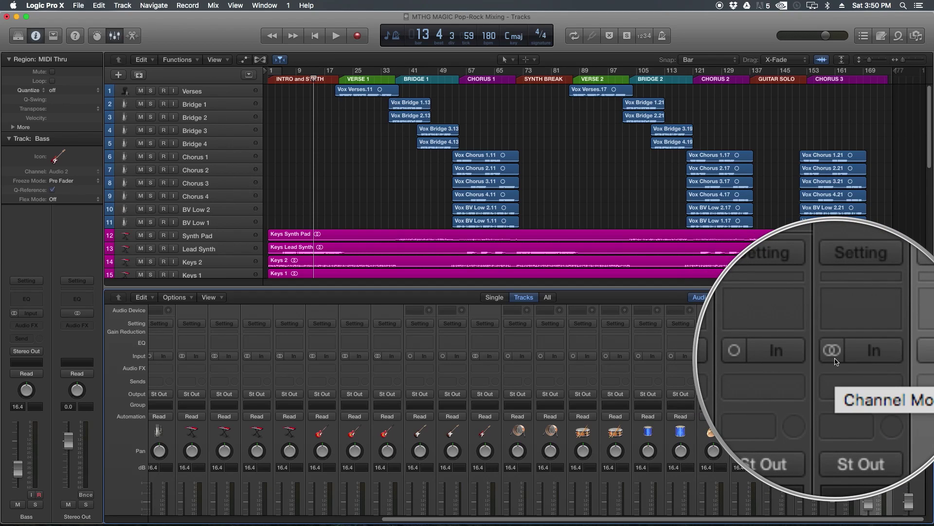
scroll(835, 363, down, 3)
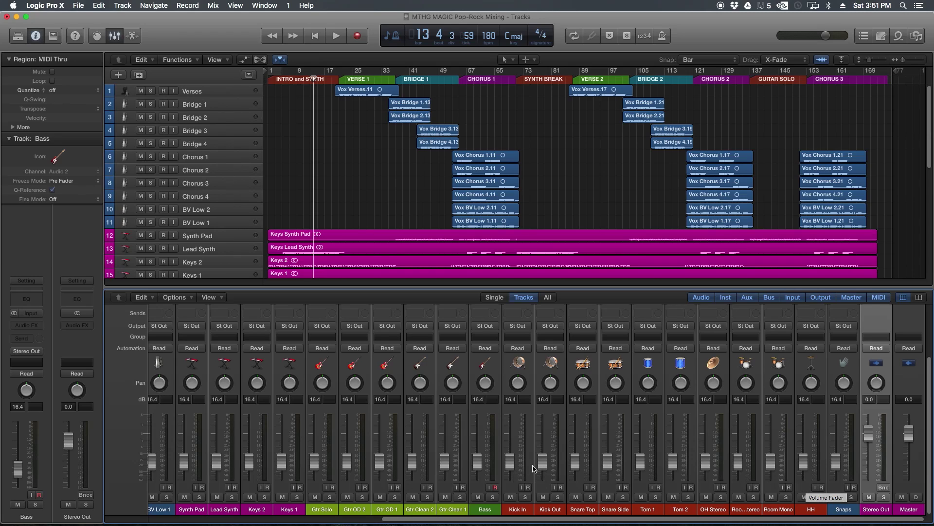
Step: Set drum faders: Kick In -8.2, Kick Out -21.5, Snare Top -8.0, Snare Side -22.5, toms -11.0/-10.0, OH -12.8, rooms -14.2/-25.0, HH -26.5 dB
drag(515, 469, 515, 457)
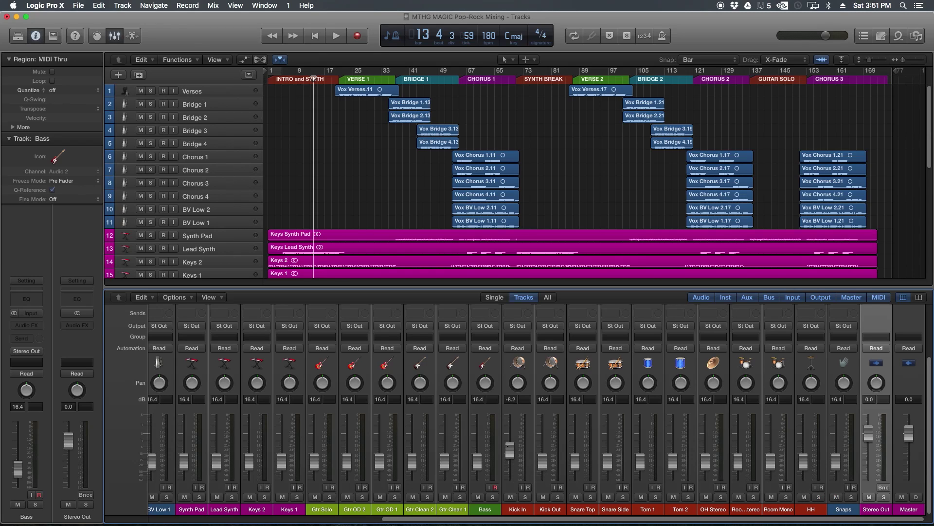
click(550, 467)
drag(545, 464, 803, 468)
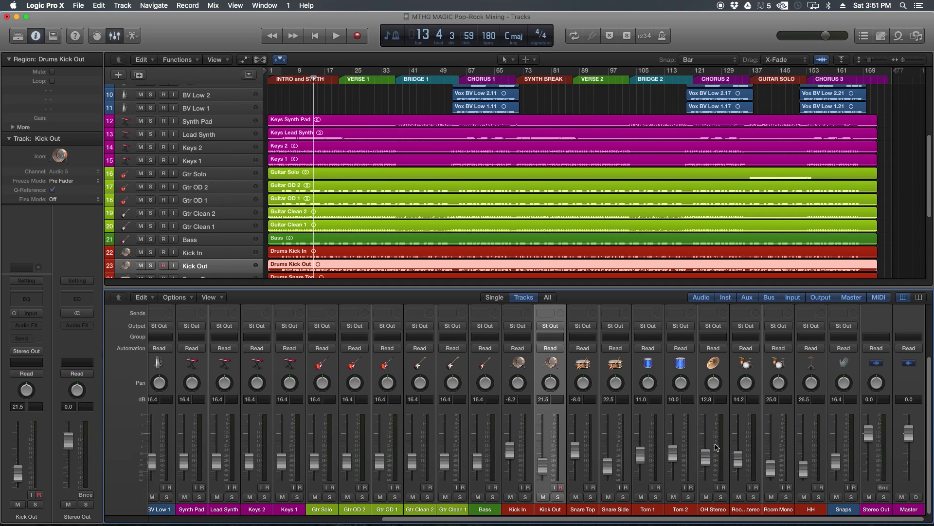
Step: Go through the drum channels from Kick In to HH one by one and examine their fader levels and settings
click(517, 509)
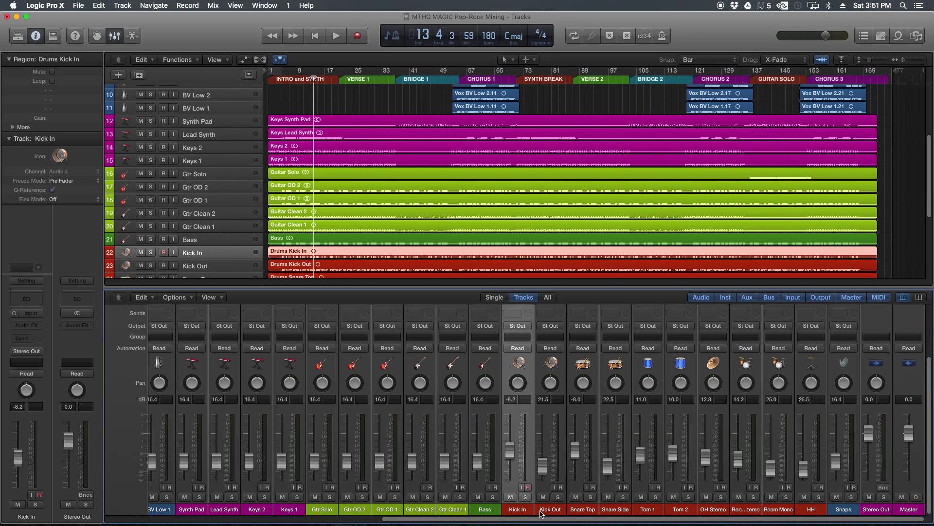
click(542, 511)
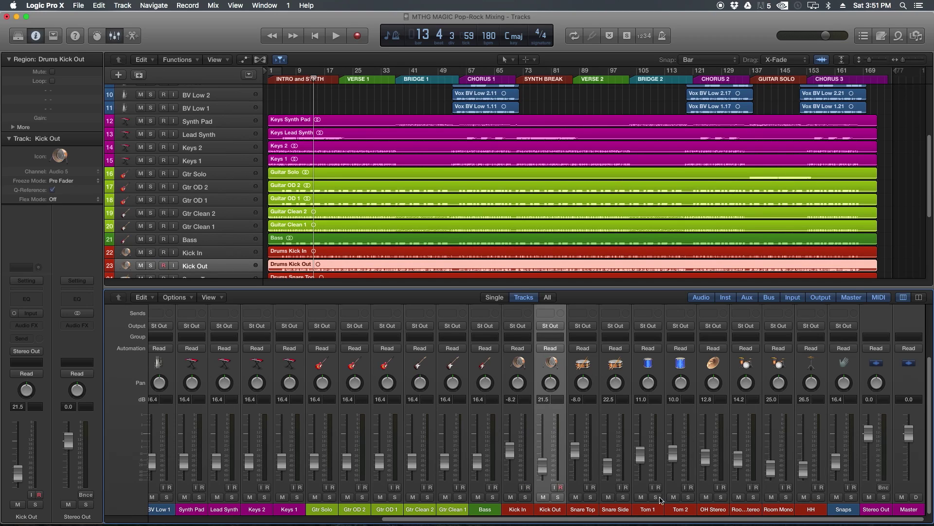
click(519, 509)
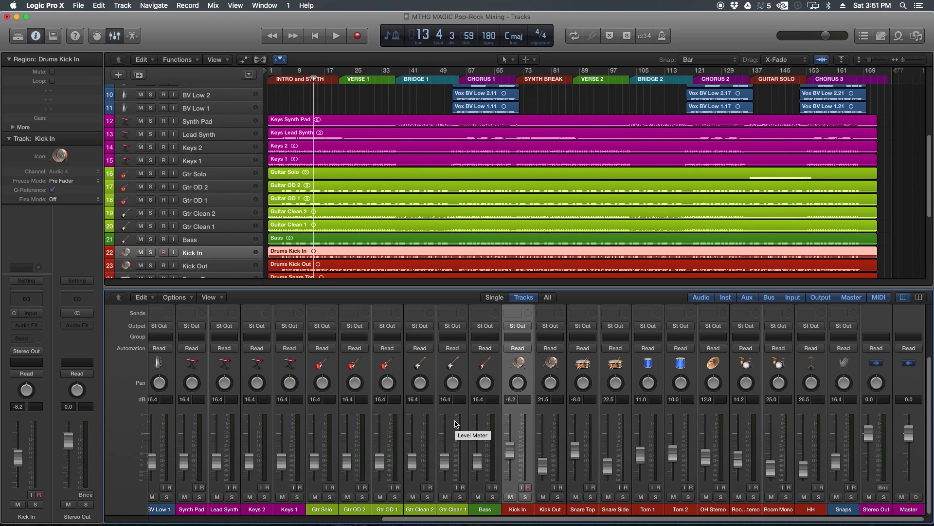
key(Down)
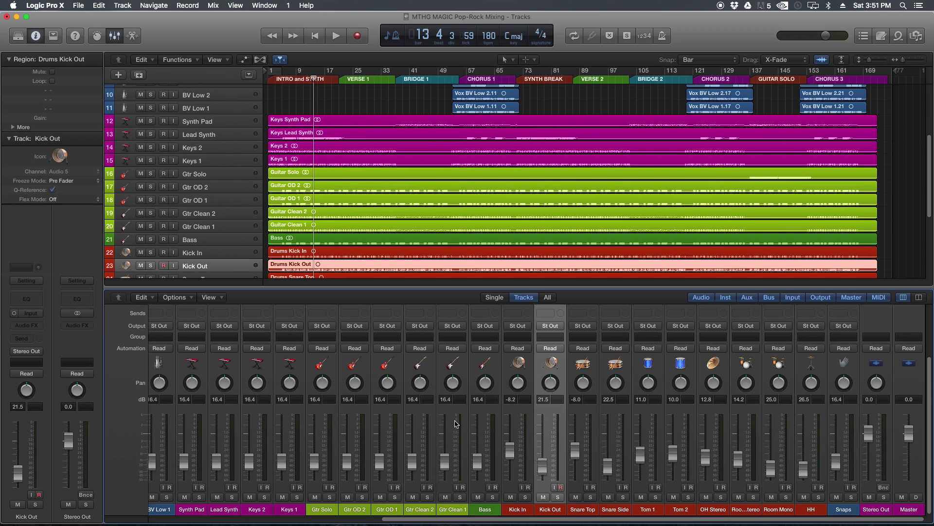
key(Down)
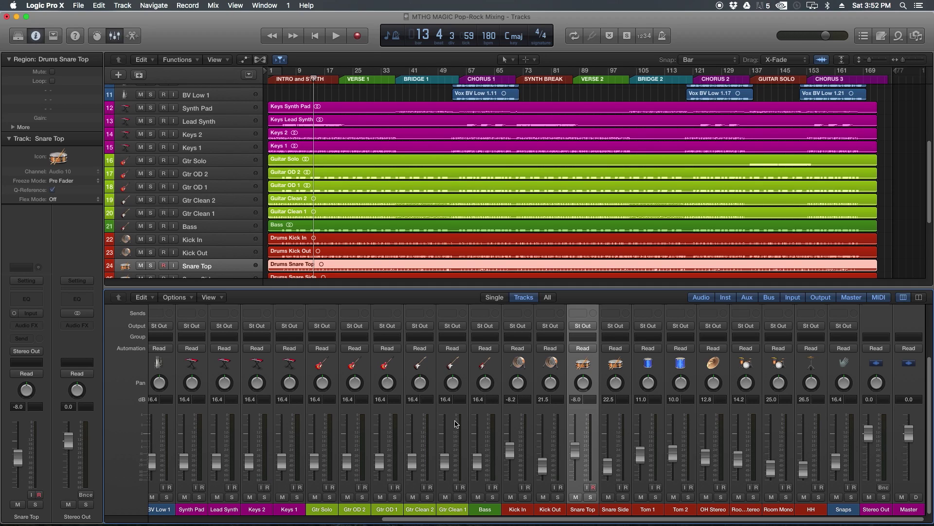
key(Down)
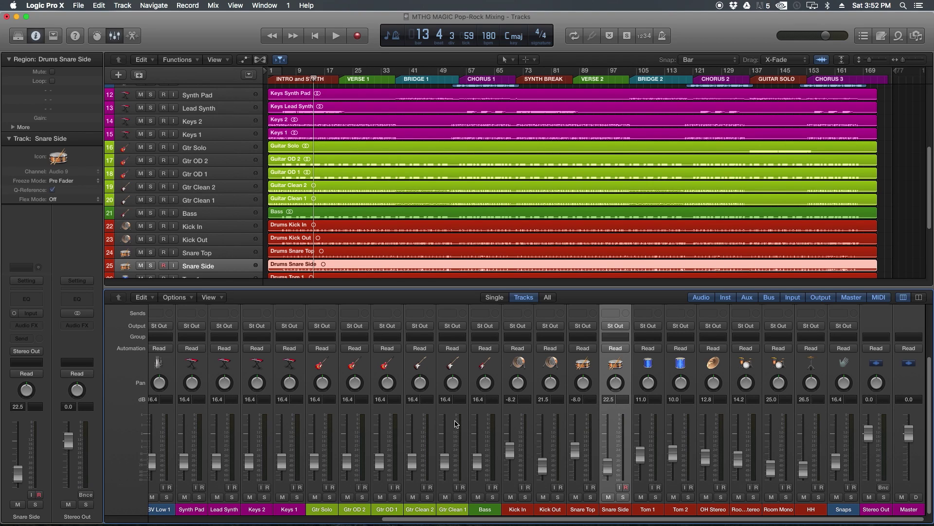
key(Down)
key(Down)
key(Up)
key(Down)
key(Up)
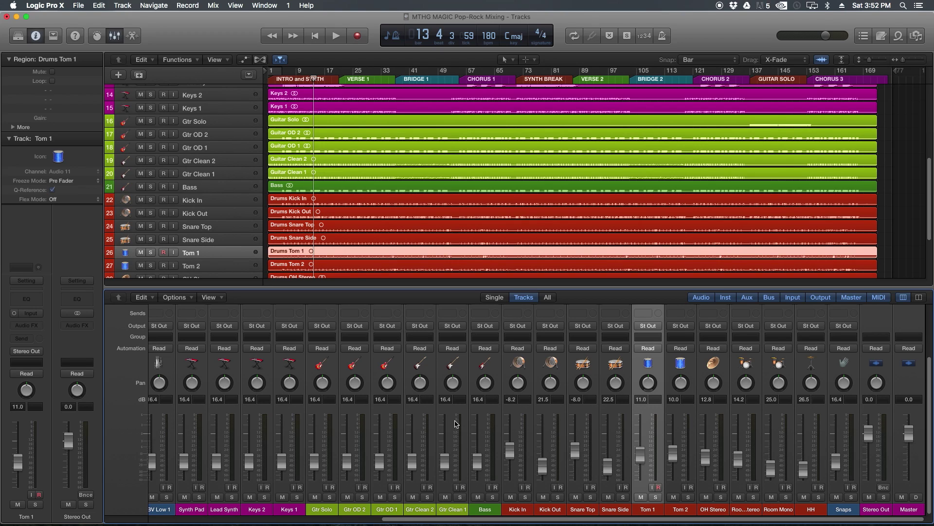
key(Down)
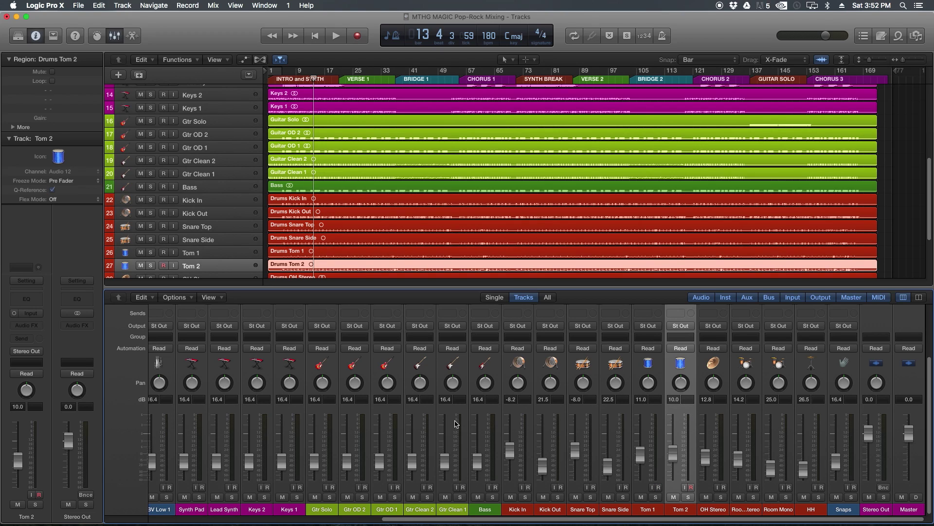
key(Down)
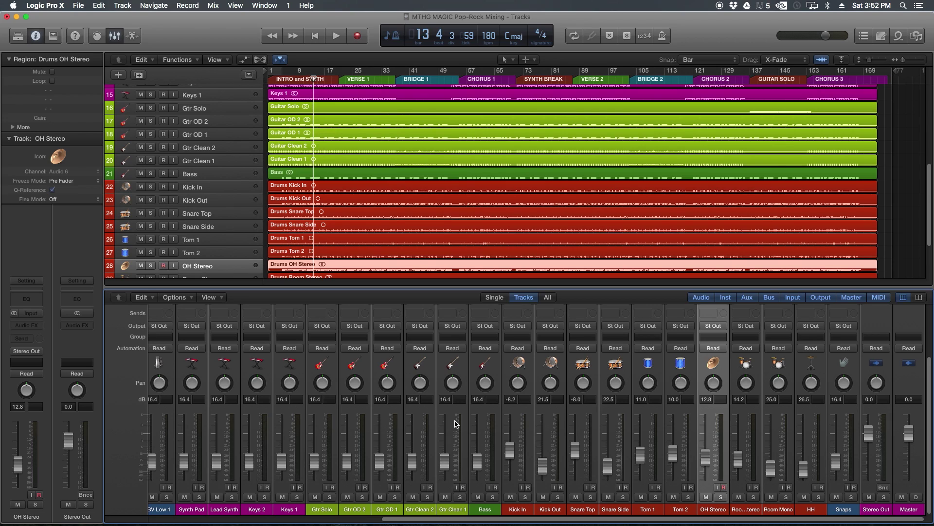
key(Down)
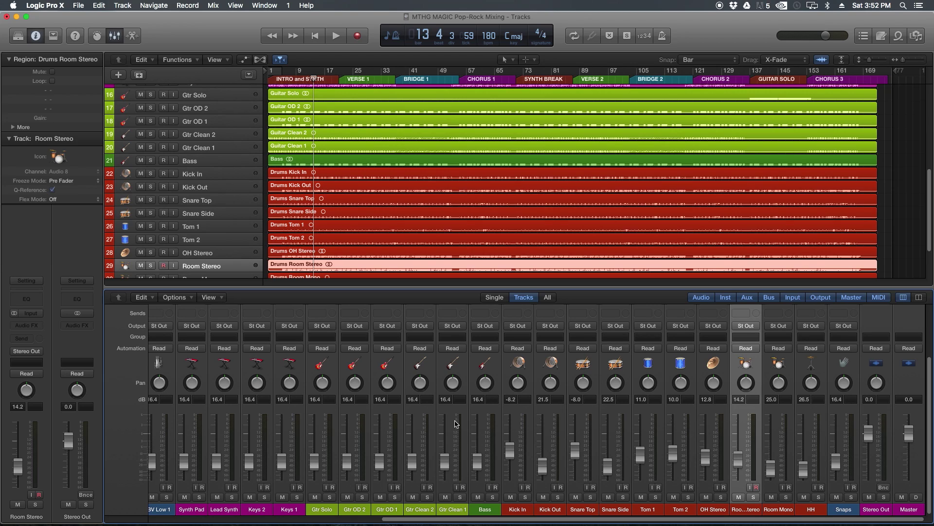
key(Down)
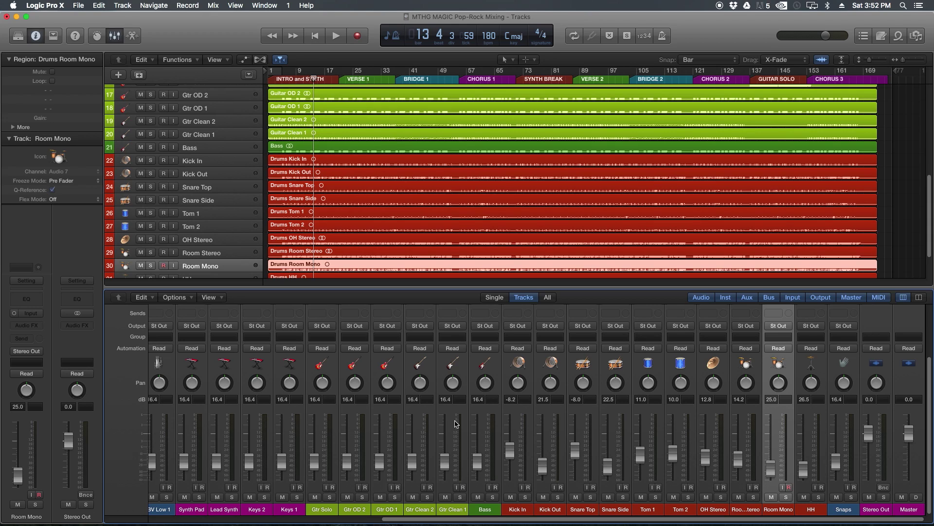
key(Down)
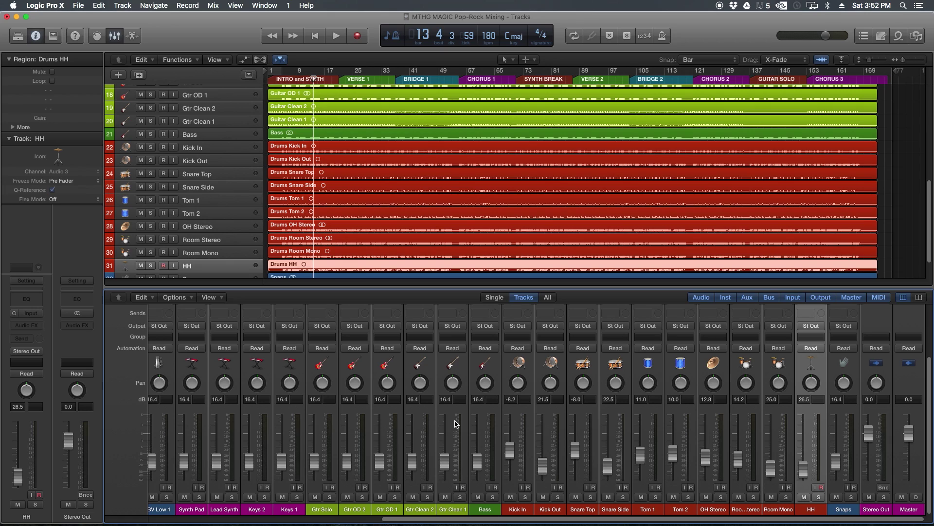
key(Up)
key(Up)
key(Up)
key(Up)
key(Up)
key(Up)
key(Up)
key(Up)
key(Up)
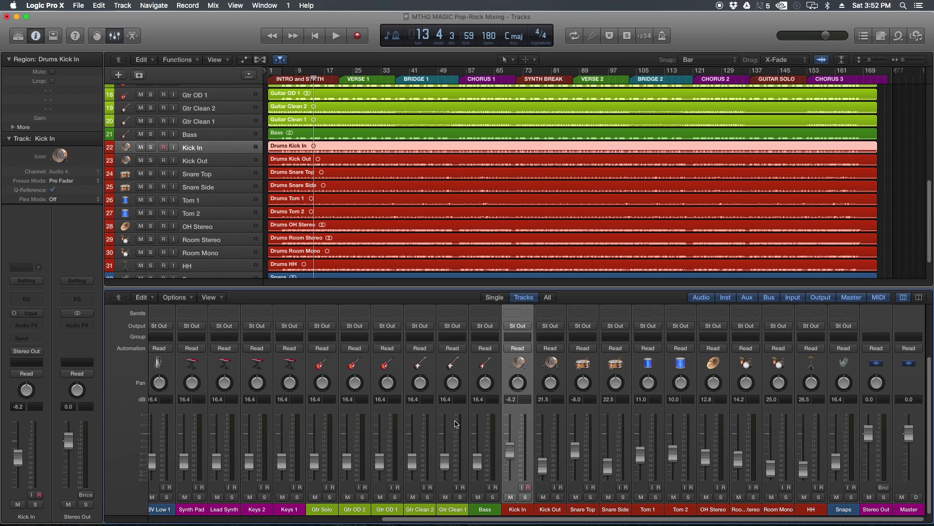
Step: Raise the Bass fader to -9.2 dB and the Gtr OD 1, OD 2, Clean 1 and Clean 2 faders together to -9.4 dB
key(Up)
drag(477, 463, 477, 451)
drag(453, 511, 359, 513)
drag(410, 470, 379, 454)
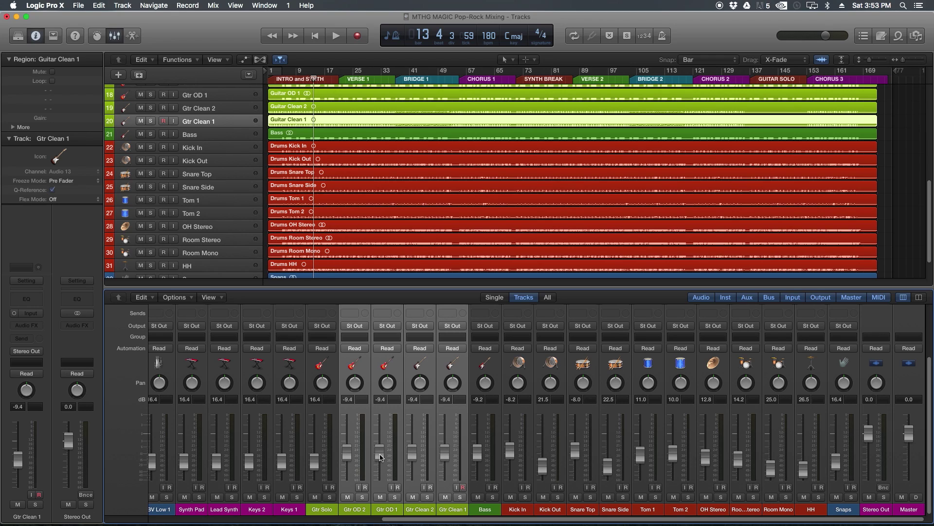
Step: Set the Gtr Solo fader to -5.9 dB, Lead Synth to -8.4 dB and Synth Pad to -18.5 dB
drag(315, 461, 315, 446)
drag(438, 522, 349, 522)
drag(310, 464, 346, 453)
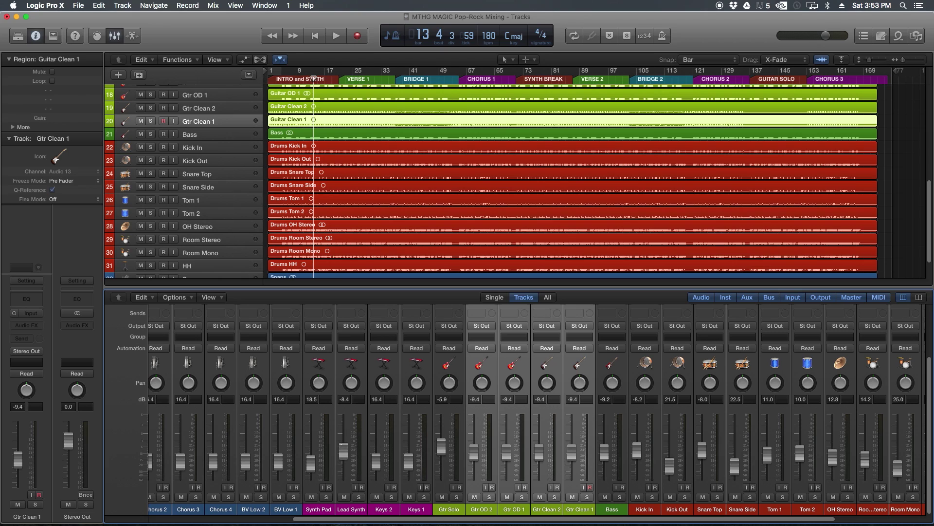
Step: Raise the Keys 1 and Keys 2 faders together to -14.6 dB
click(397, 508)
shift+click(414, 509)
drag(413, 471, 410, 463)
Step: Raise the vocal faders from Verses through Chorus 4 together to -11.8 dB and deselect the regions in the arrangement
drag(448, 520, 291, 520)
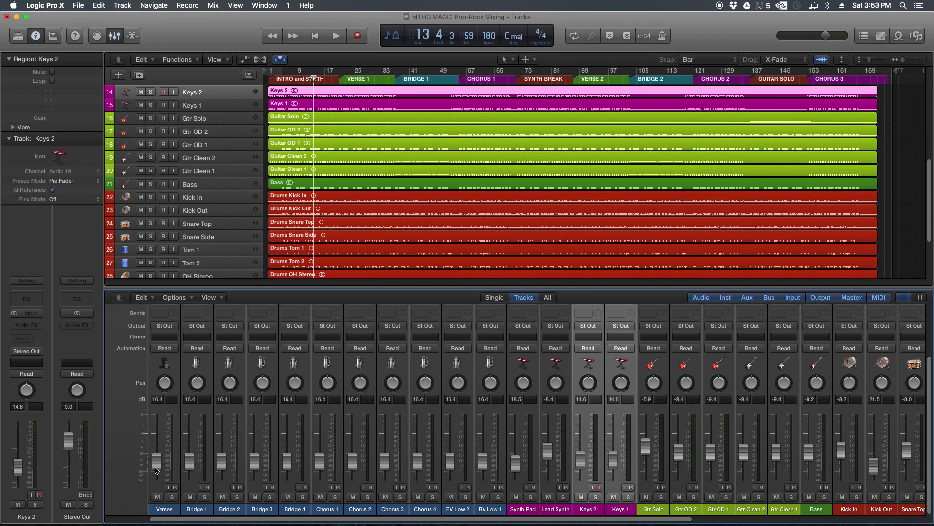
drag(167, 510, 433, 510)
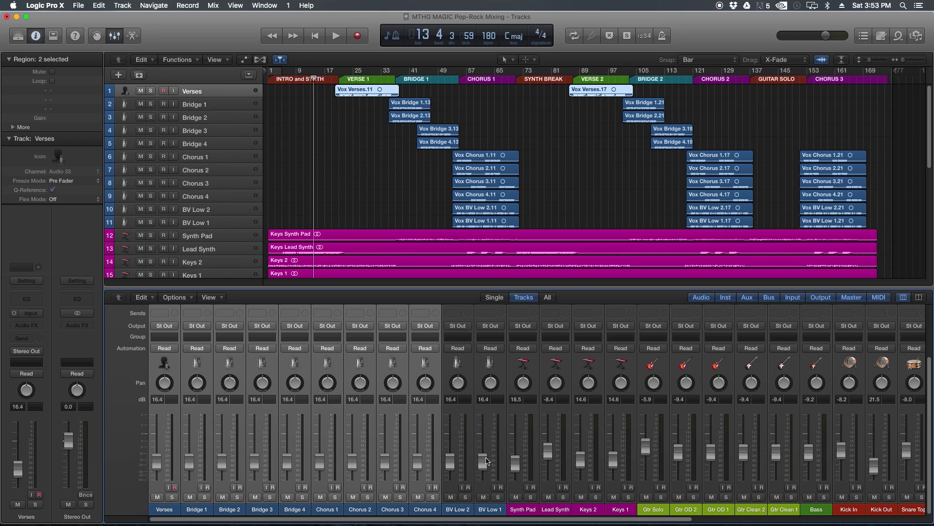
drag(413, 464, 414, 455)
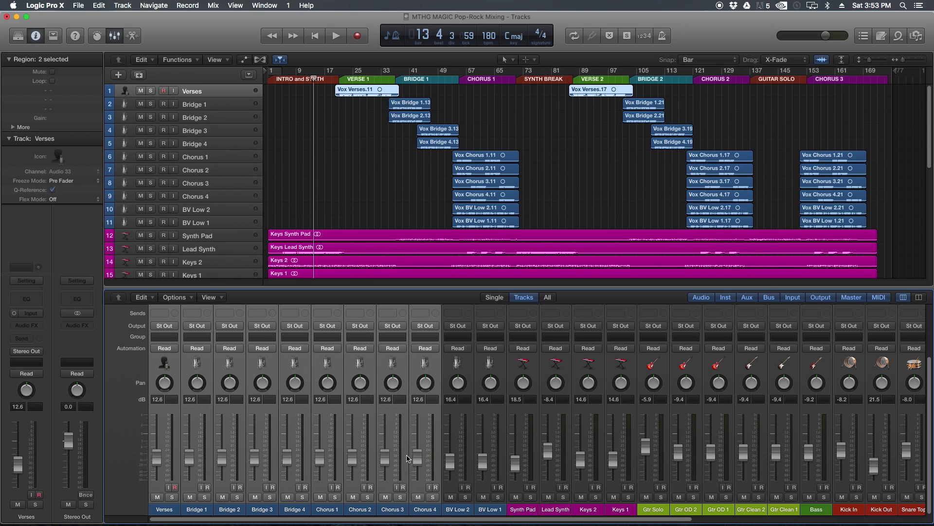
drag(156, 461, 163, 459)
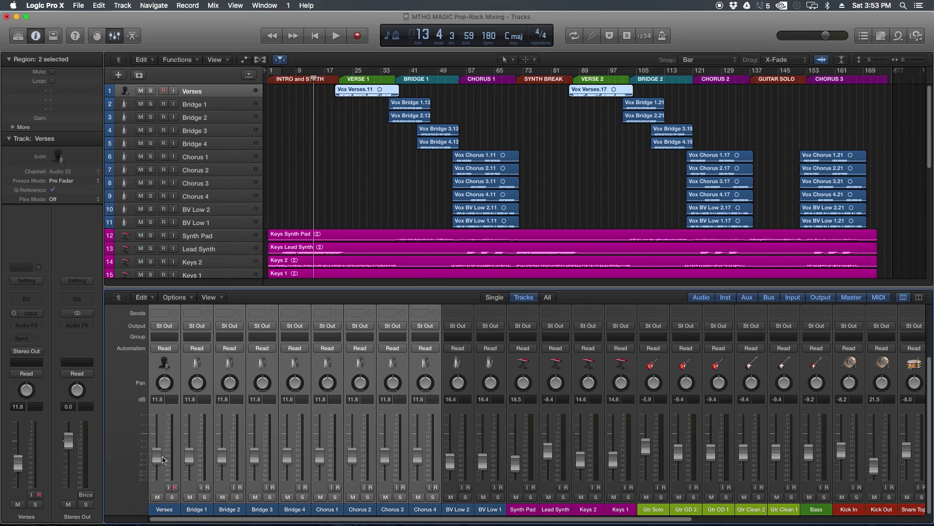
click(388, 164)
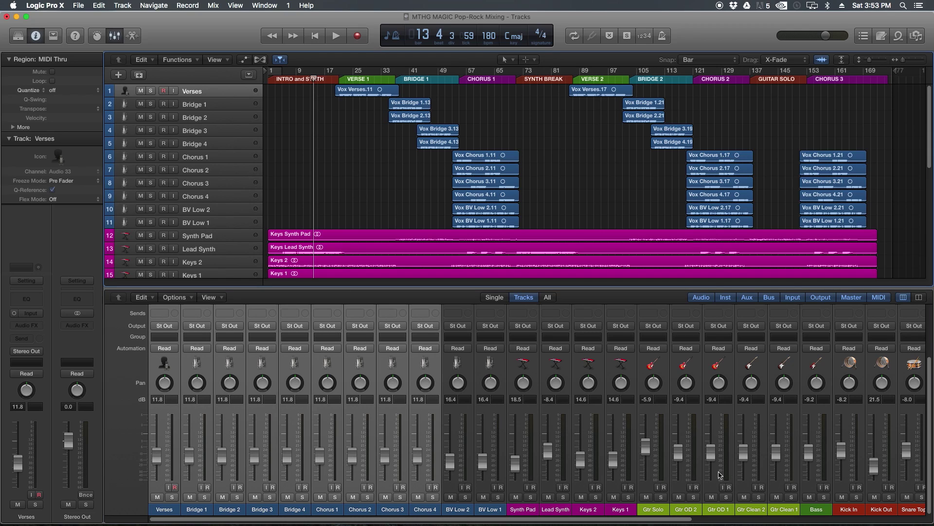
Step: During playback, set Lead Synth to -11.4, Kick In -4.2, Snare Top -5.2, OH Stereo -16.8, Room Stereo -19.5 and HH -28.5 dB
key(space)
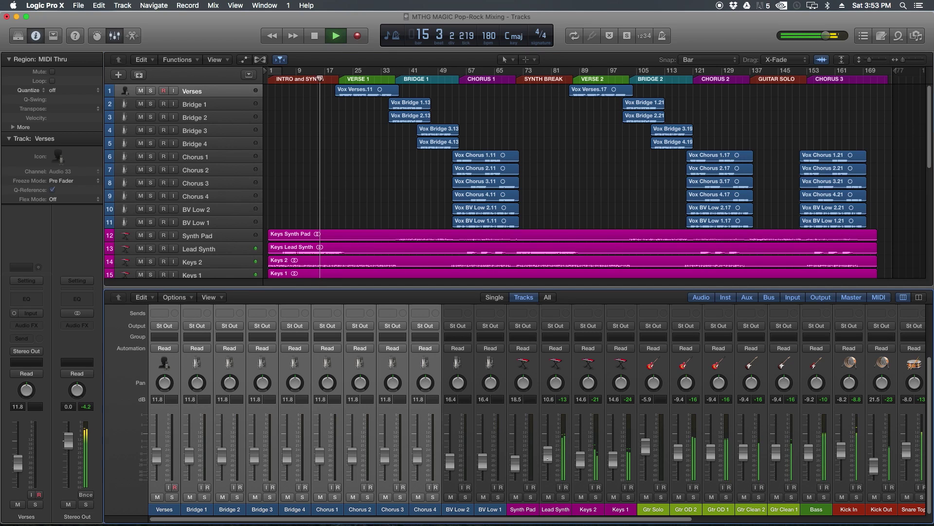
drag(550, 520, 797, 510)
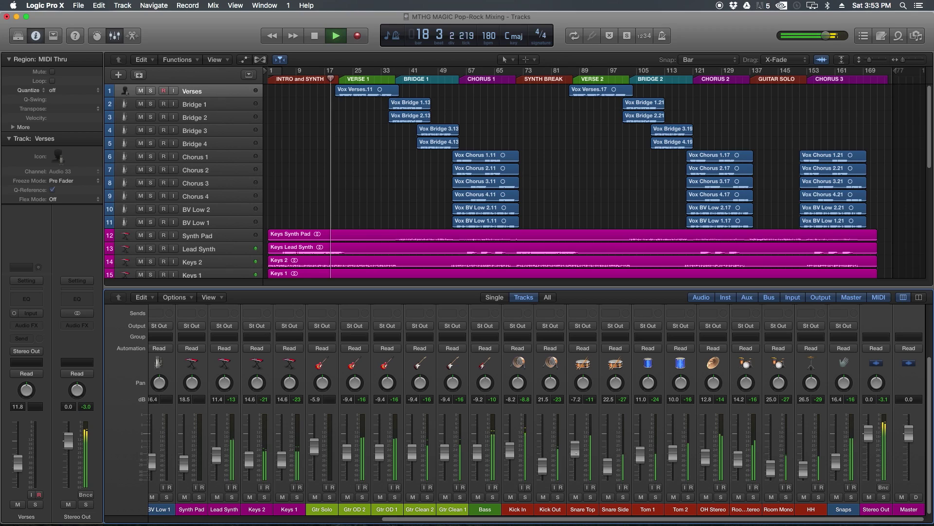
drag(509, 450, 511, 434)
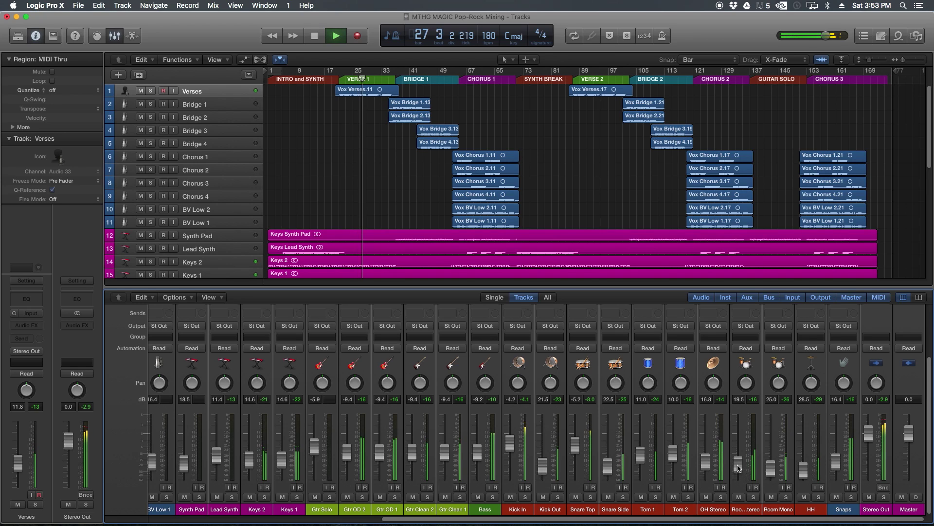
Step: Lower the OD and clean guitars to -12.2 dB, Bass to -12.0, the Verses-to-Chorus 4 vocals to -14.9 and both BV Low channels to -19.5 dB
scroll(462, 513, left, 3)
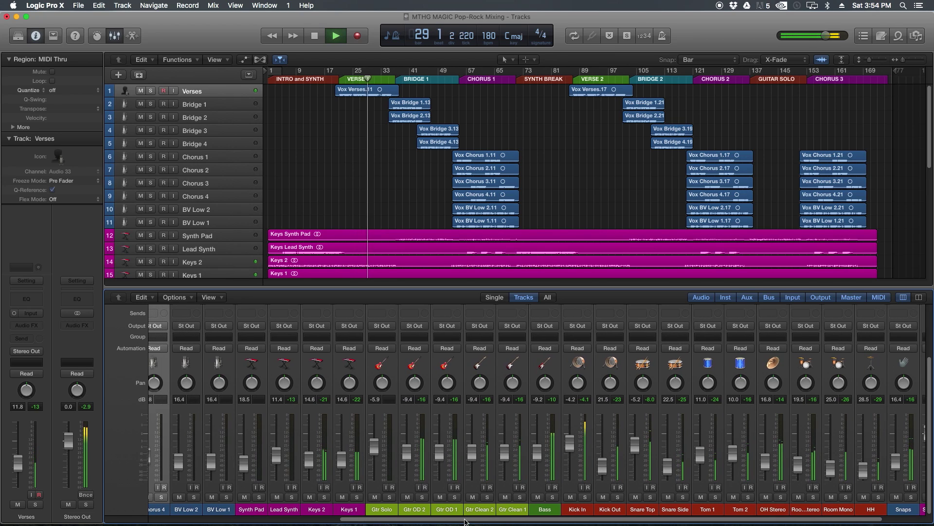
click(413, 510)
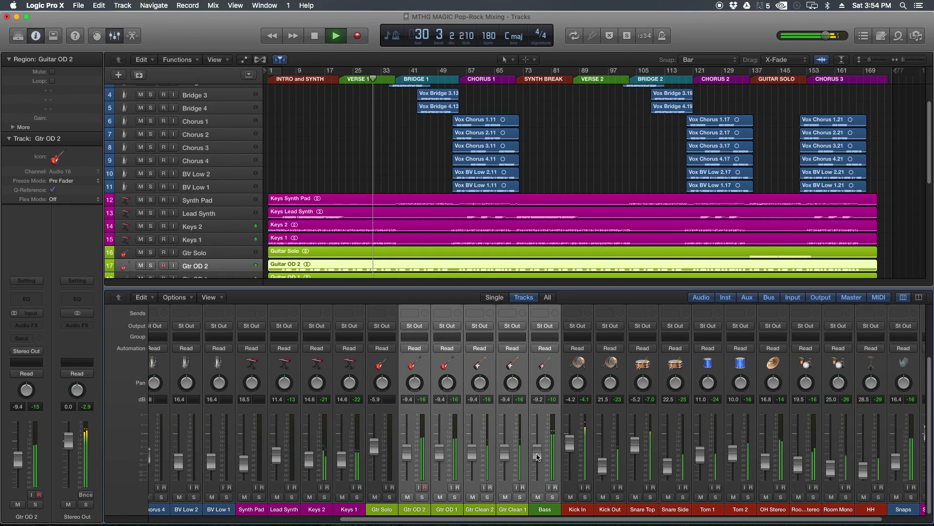
drag(538, 456, 537, 457)
drag(374, 519, 489, 515)
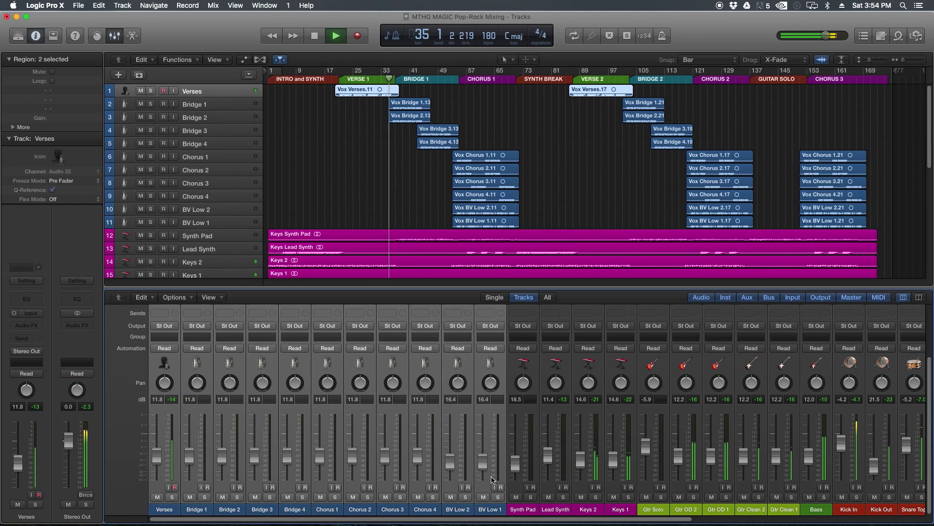
drag(488, 470, 487, 472)
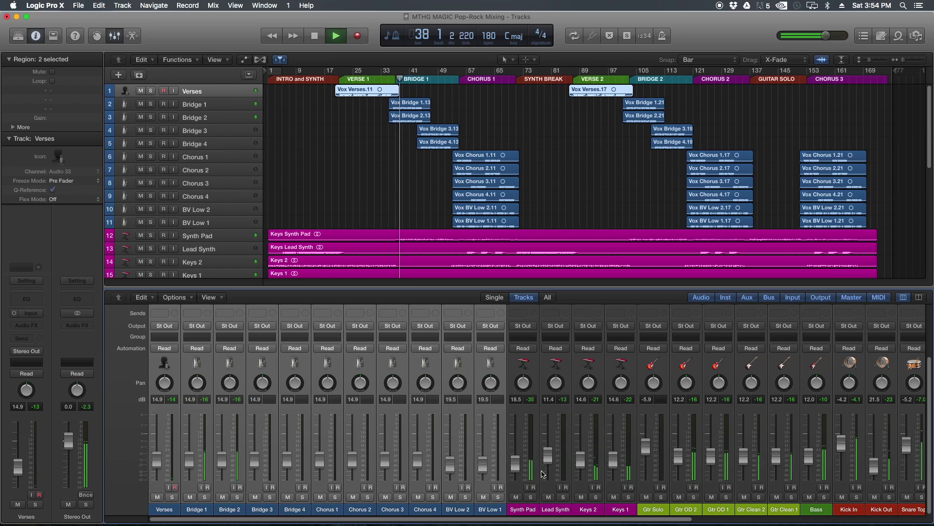
Step: Lower Gtr Clean 1 and 2 together to -14.0 dB and Synth Pad to -22.0 dB, and stop playback
drag(618, 518, 681, 511)
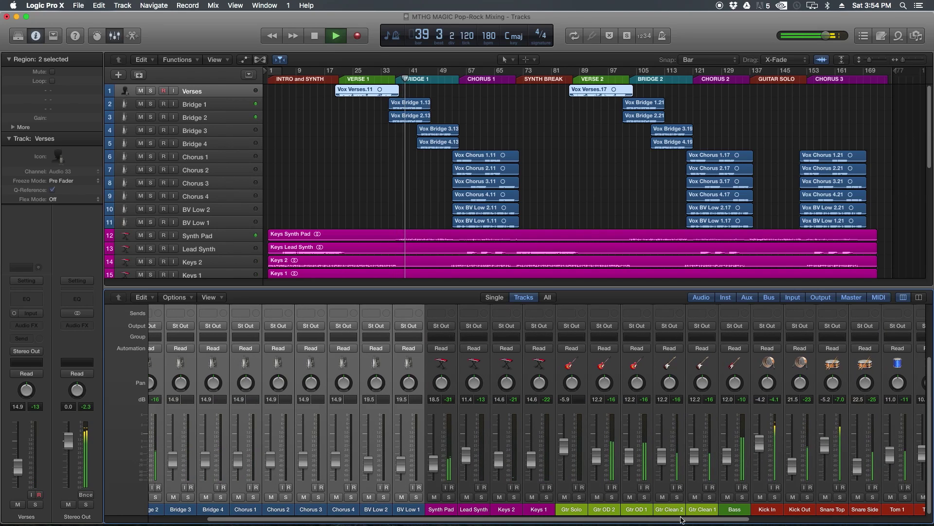
click(673, 508)
shift+click(692, 509)
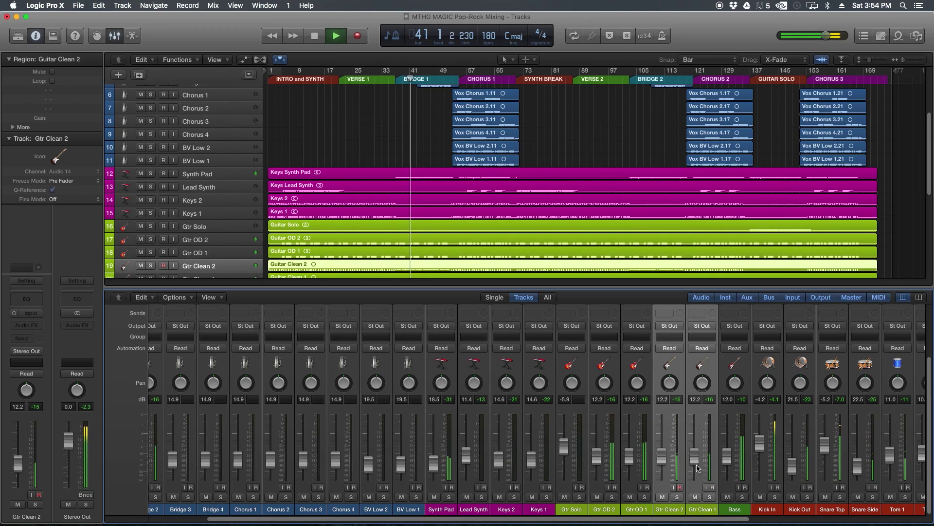
drag(694, 457, 694, 454)
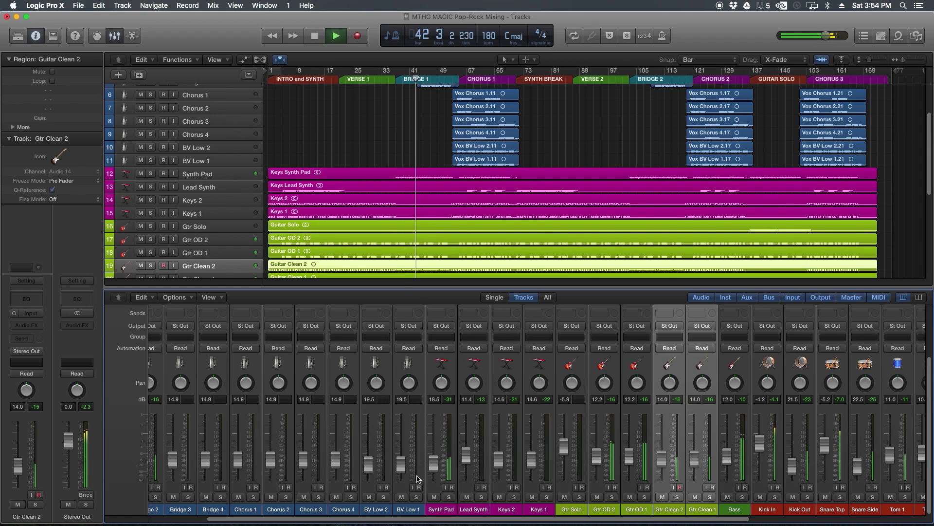
drag(429, 466, 430, 472)
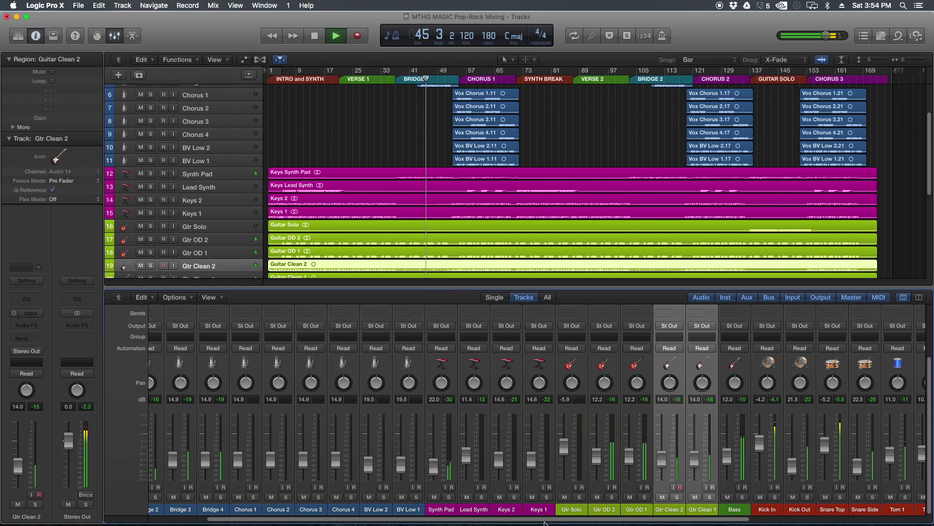
drag(545, 521, 455, 523)
key(space)
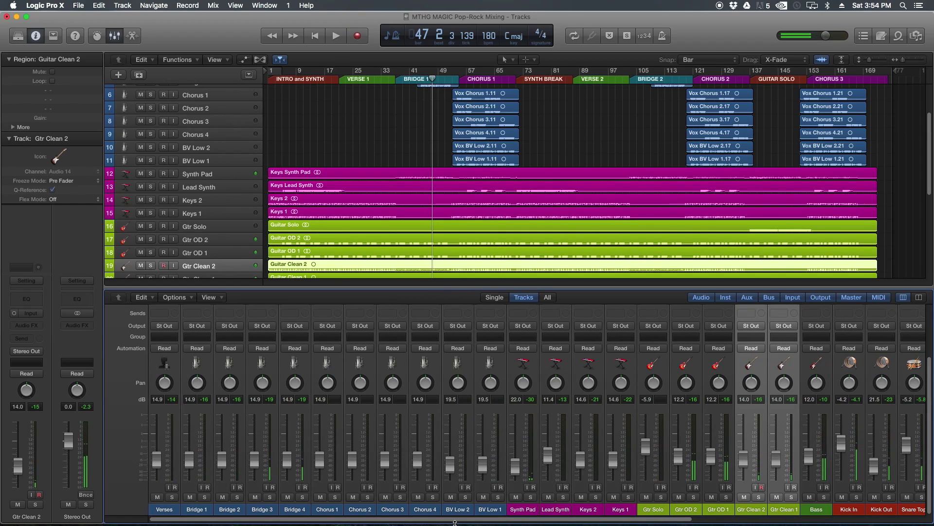
drag(455, 523, 756, 523)
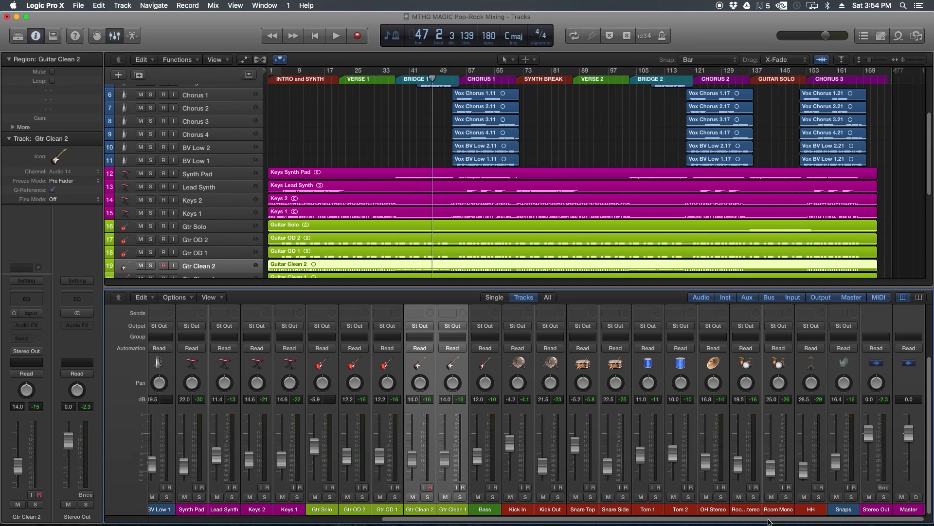
drag(784, 522, 494, 516)
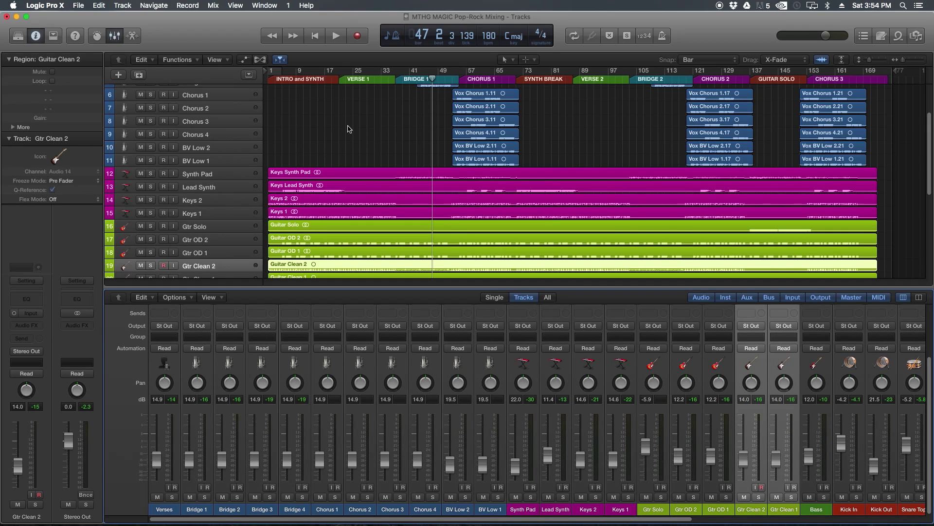
scroll(341, 115, up, 5)
click(794, 128)
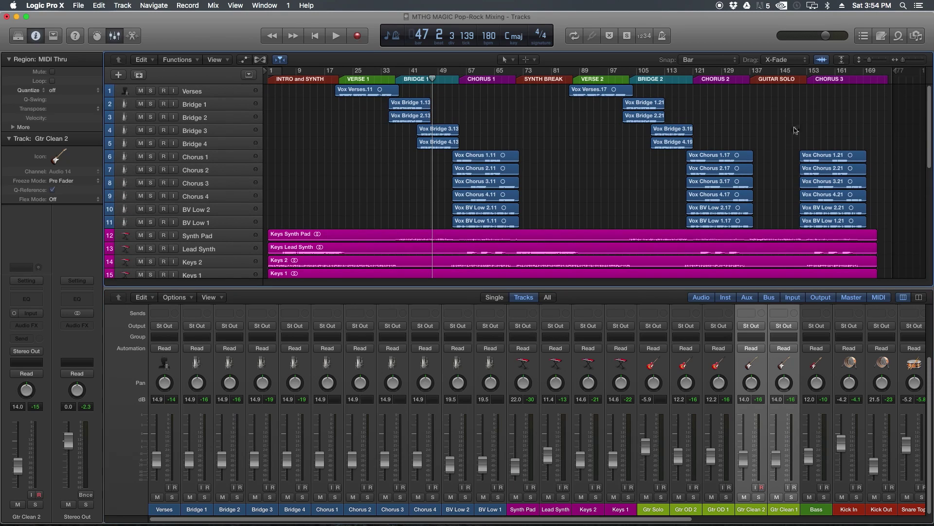
Step: Enlarge the track heights and examine the doubled Bridge 1 and Chorus 1 vocal regions
drag(870, 60, 872, 60)
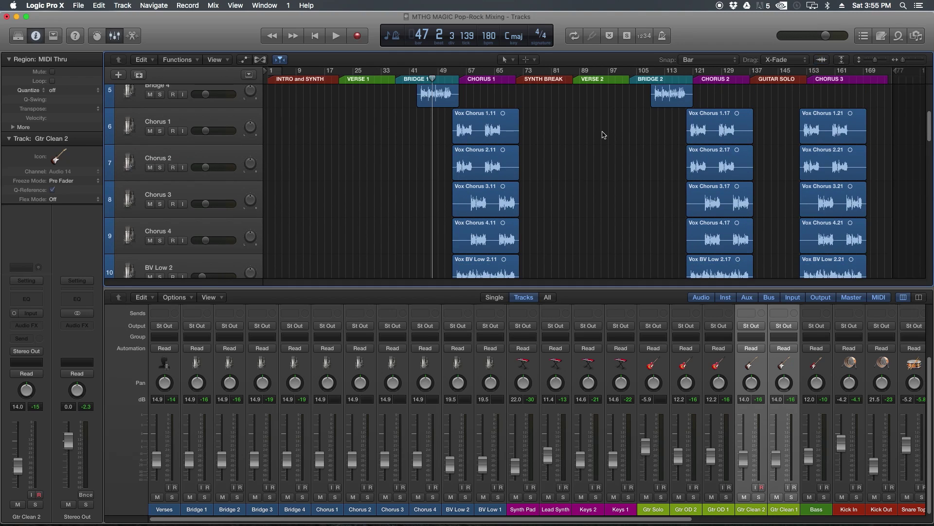
scroll(602, 133, up, 5)
drag(500, 141, 395, 250)
scroll(485, 201, down, 4)
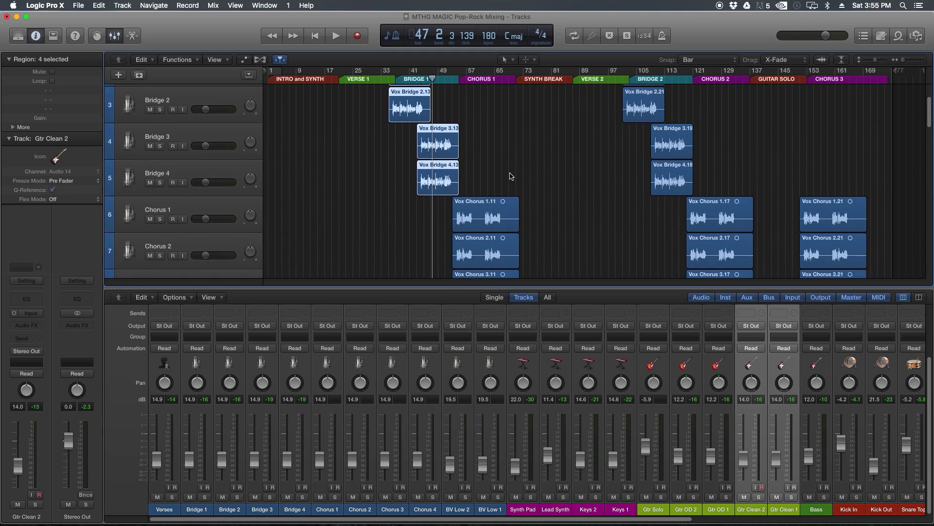
drag(543, 110, 493, 244)
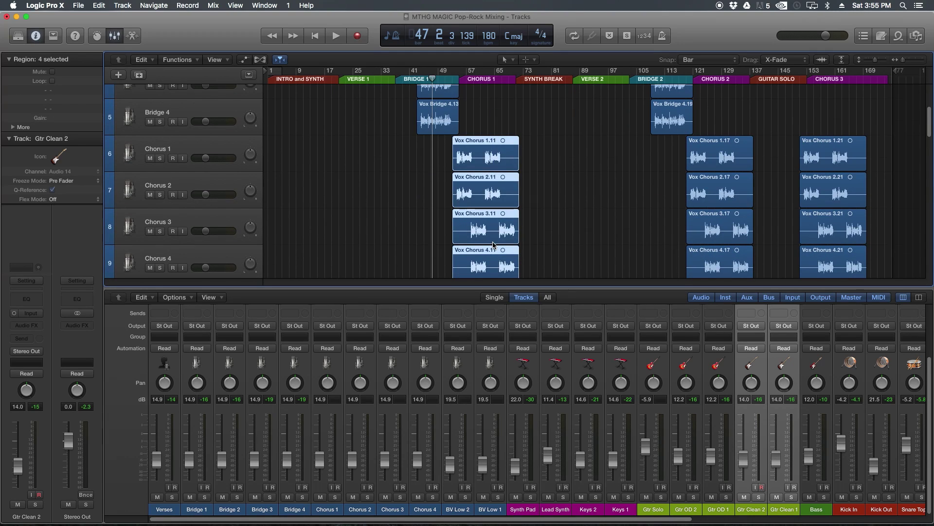
scroll(545, 188, up, 4)
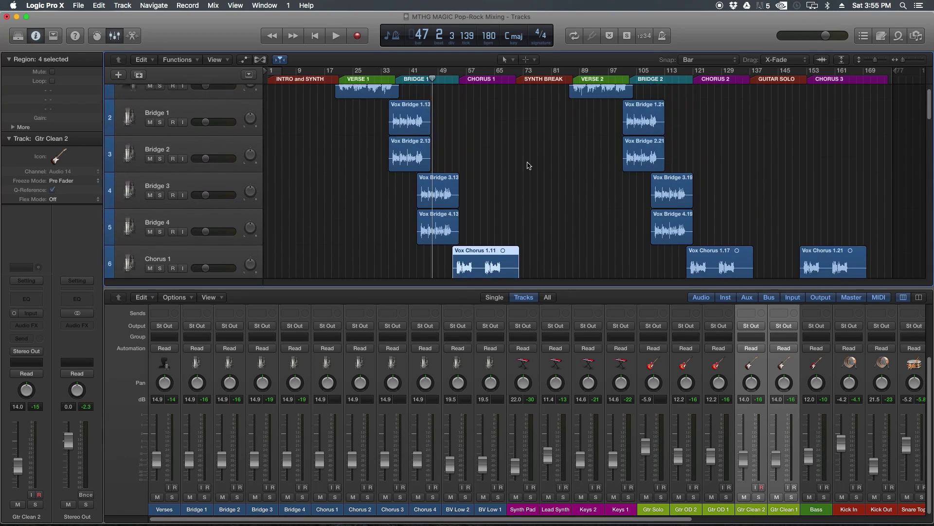
scroll(468, 187, down, 4)
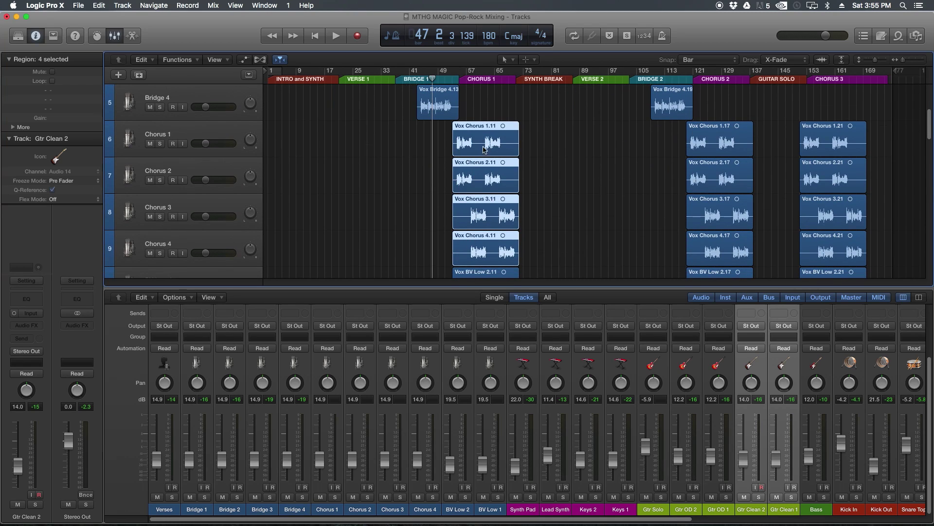
Step: Examine the waveforms of the Chorus 1, BV Low and Verse 1 vocal regions in a closer view
click(550, 222)
key(super+Right)
key(super+Right)
key(super+Right)
key(super+Right)
key(super+Right)
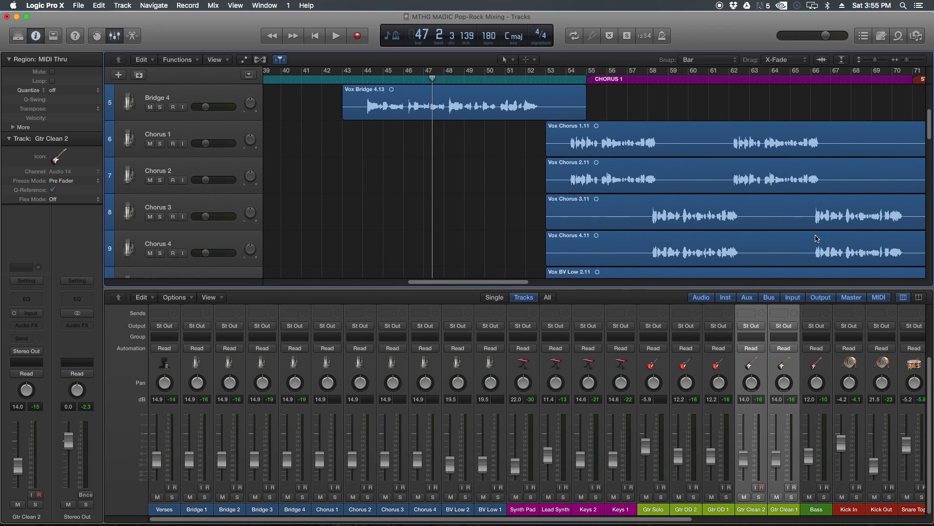
key(super+Left)
key(super+Left)
drag(696, 149, 497, 243)
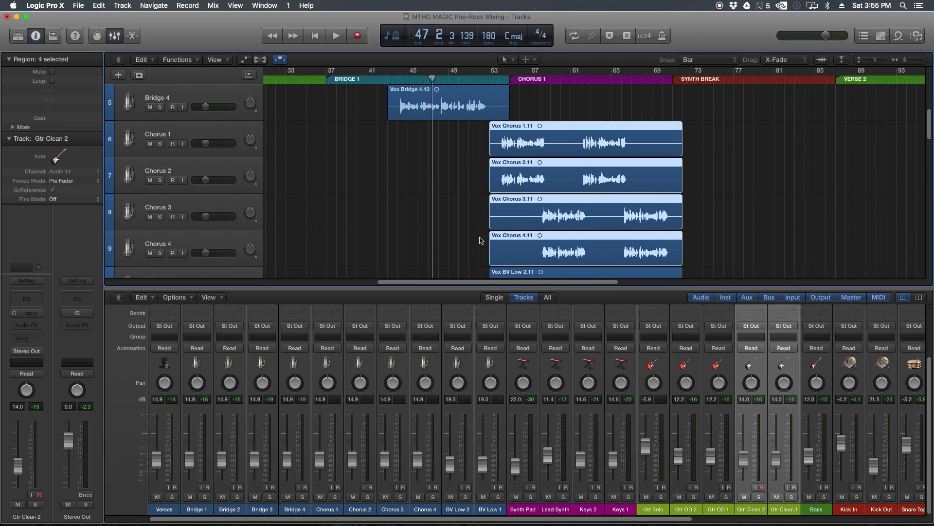
scroll(479, 239, up, 3)
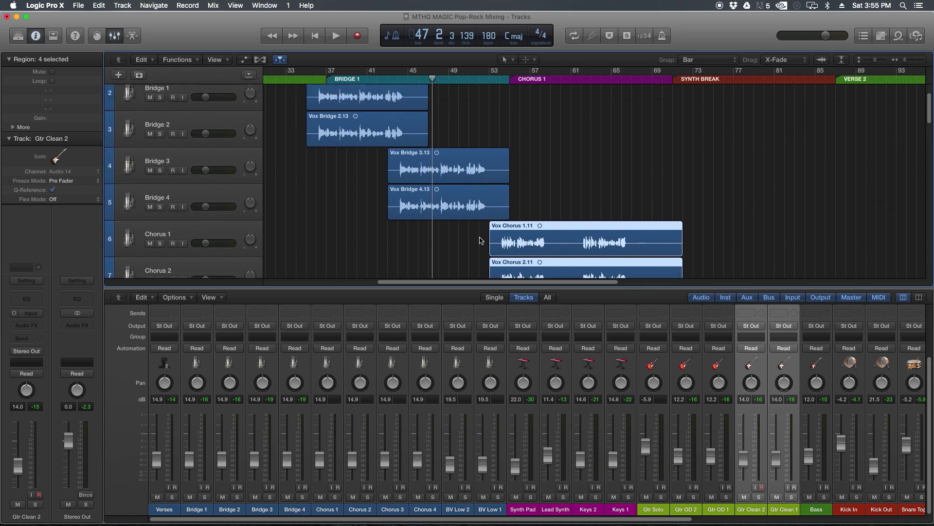
scroll(479, 240, down, 5)
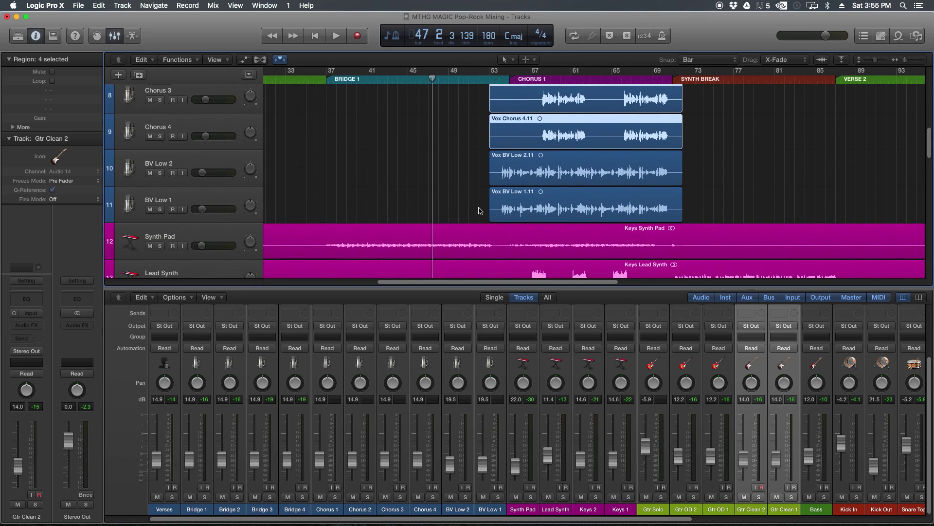
drag(470, 163, 531, 204)
click(463, 193)
scroll(463, 192, up, 6)
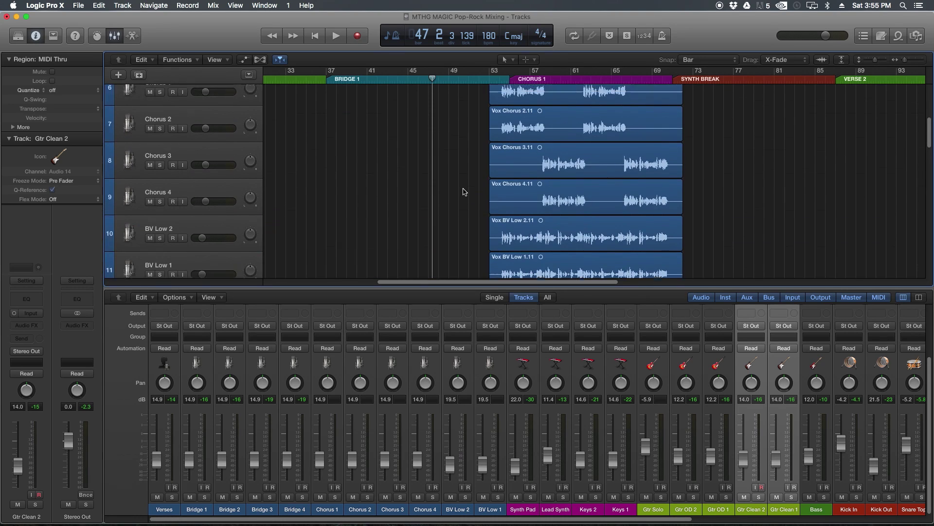
key(super+Left)
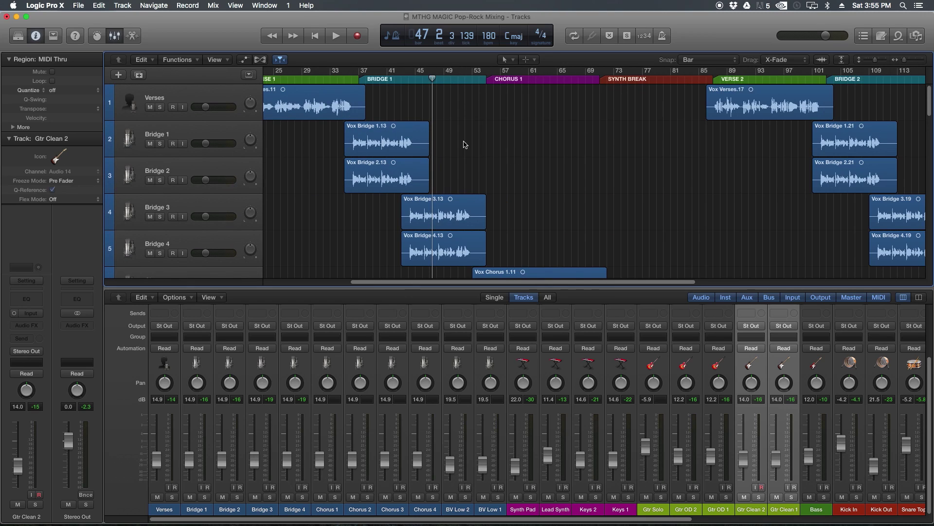
drag(389, 103, 334, 108)
key(super+Left)
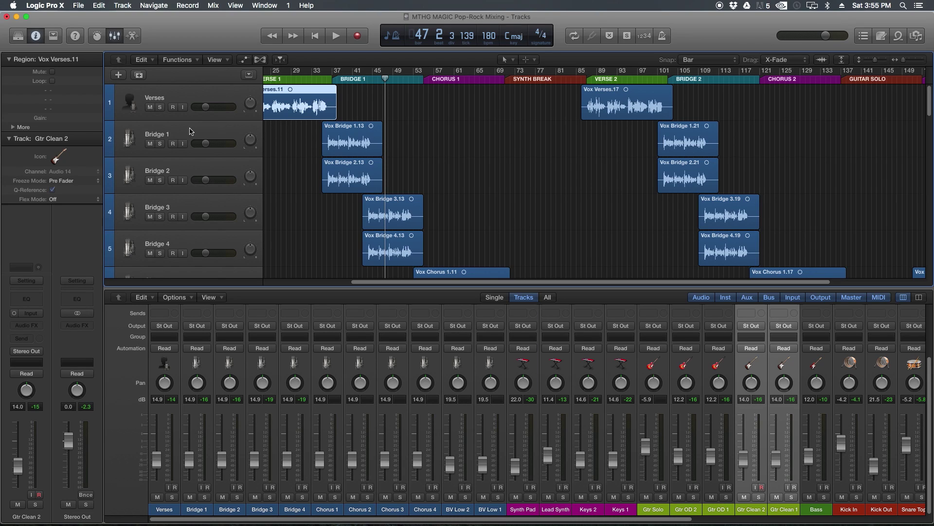
Step: Select the Bridge 1 and Bridge 2 tracks, place the playhead at bar 39, and toggle solo on both tracks together
click(188, 149)
shift+click(188, 165)
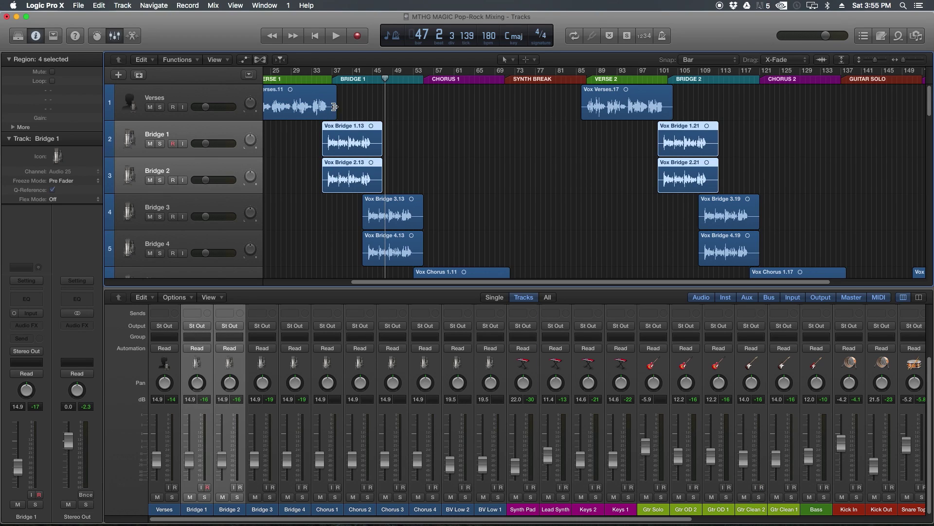
click(343, 78)
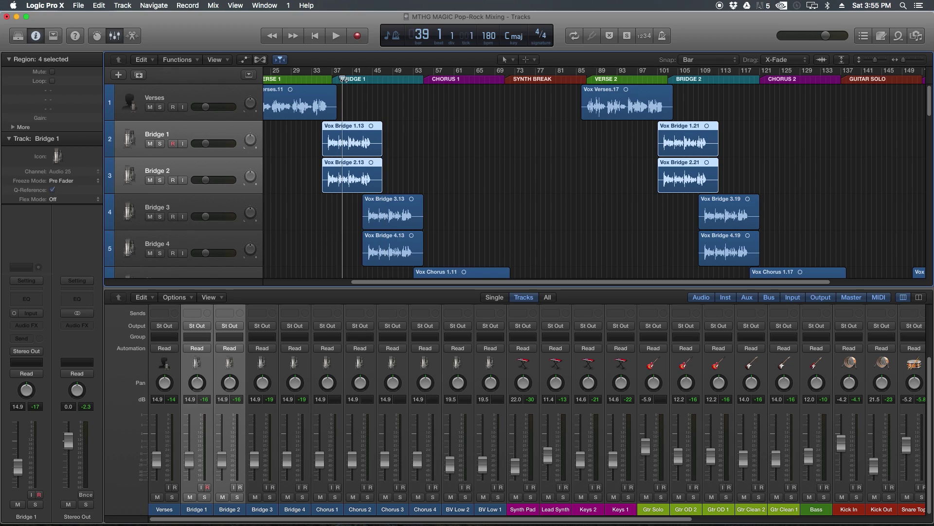
click(160, 144)
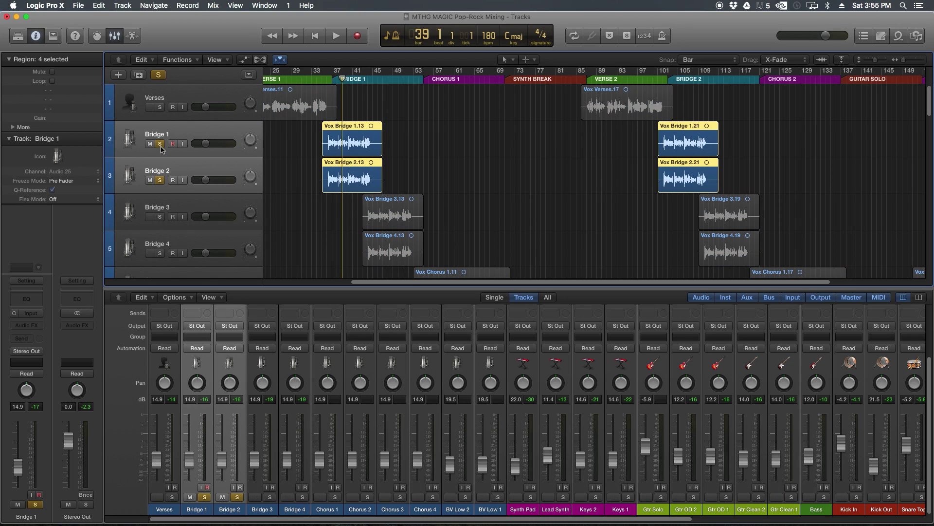
click(162, 180)
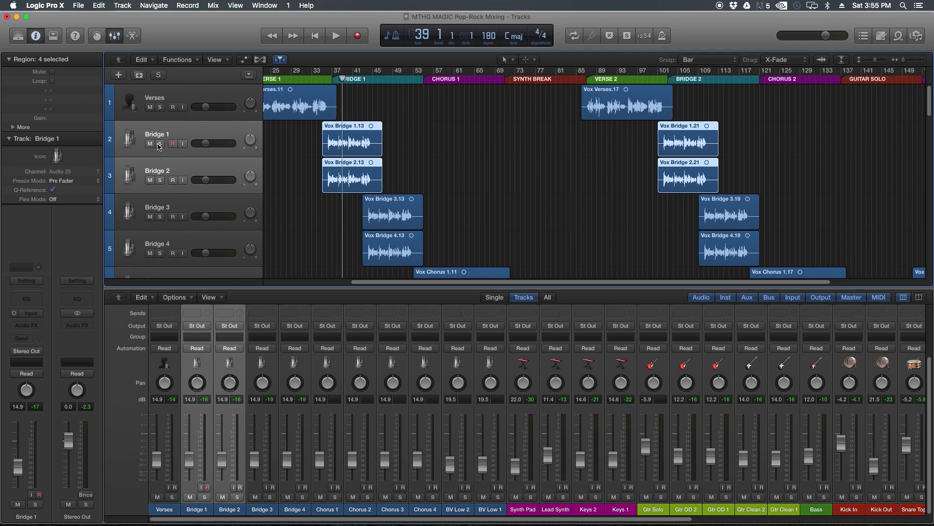
click(159, 144)
click(159, 144)
Step: With only the Verses track selected, solo the Bridge 1 to Bridge 4 tracks in one sweep and clear the solos again
click(291, 152)
click(220, 95)
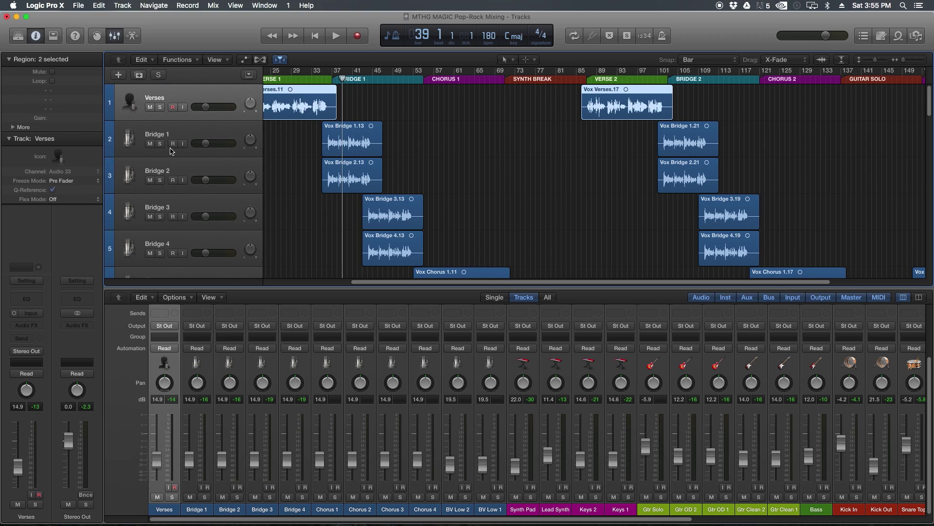
drag(159, 144, 161, 253)
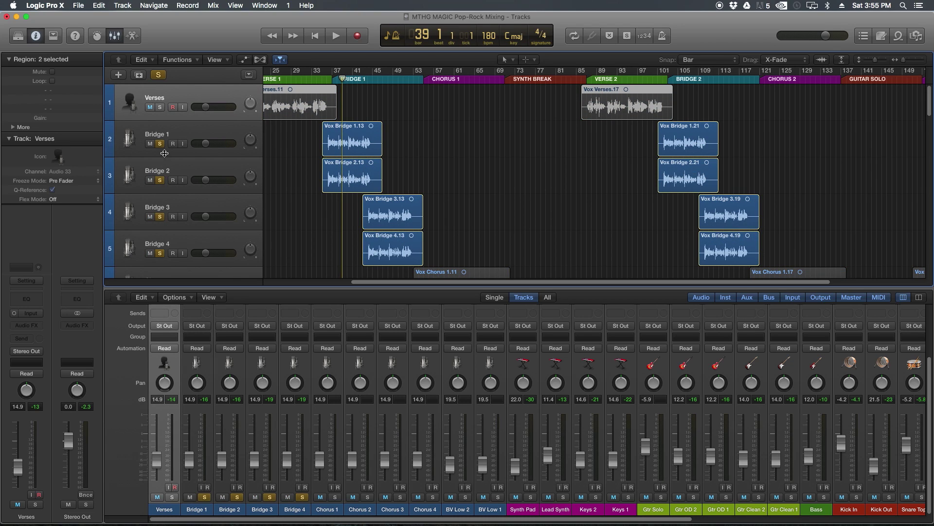
drag(163, 148, 162, 257)
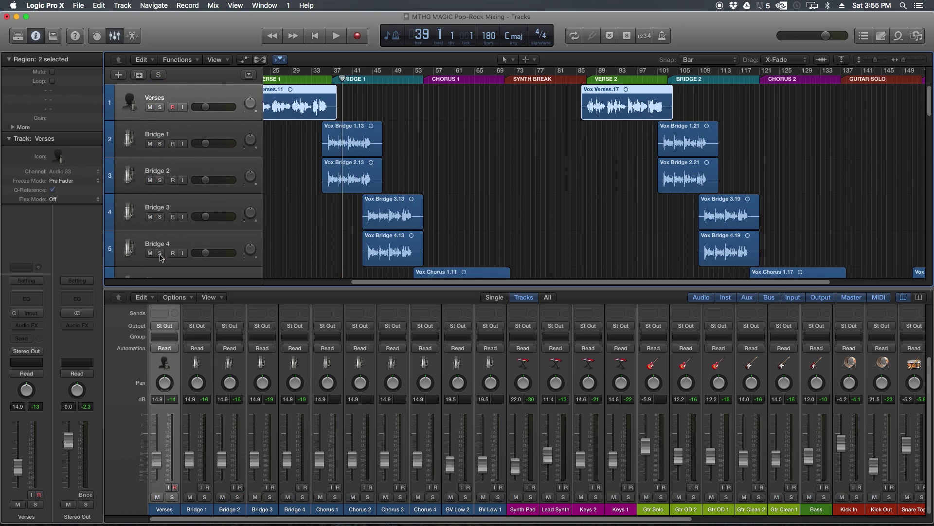
Step: Solo Bridge 1 through Bridge 4 and briefly play the start of the Bridge 1 section
click(148, 146)
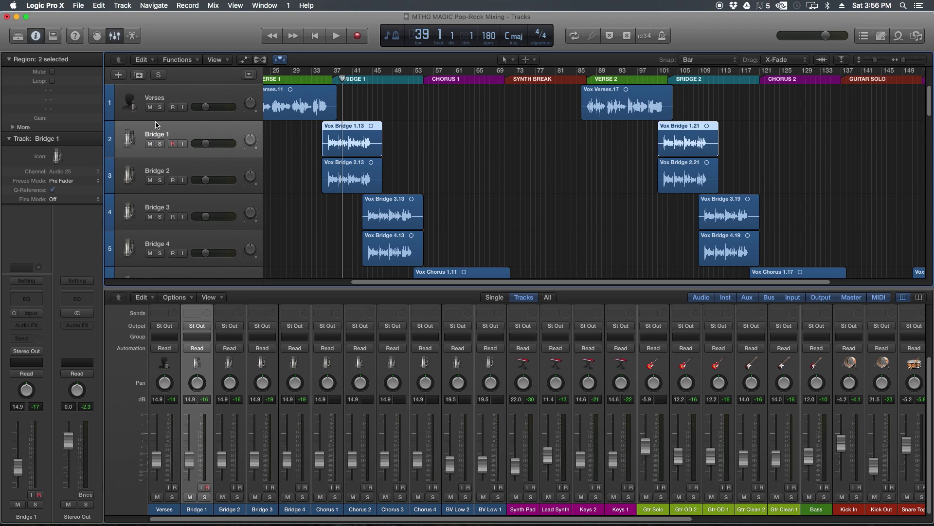
shift+click(174, 170)
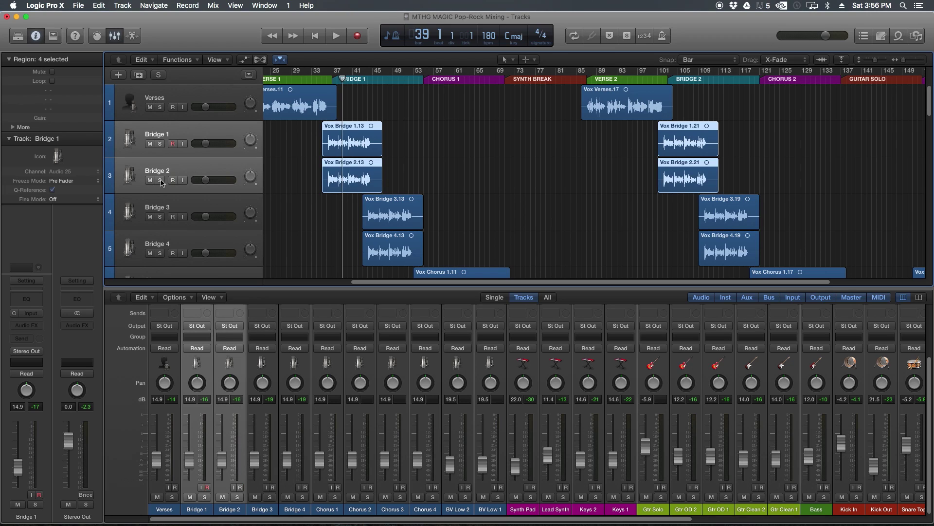
click(160, 180)
click(160, 216)
click(160, 254)
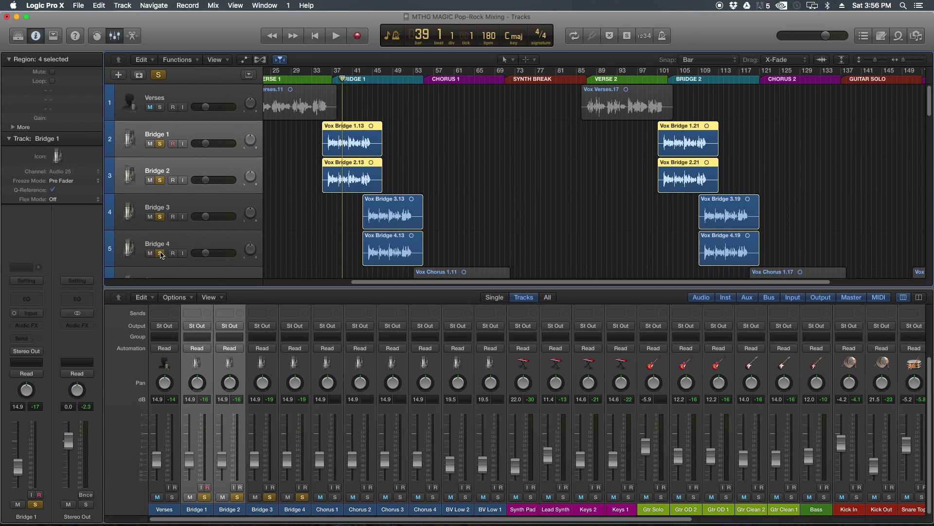
click(326, 80)
key(space)
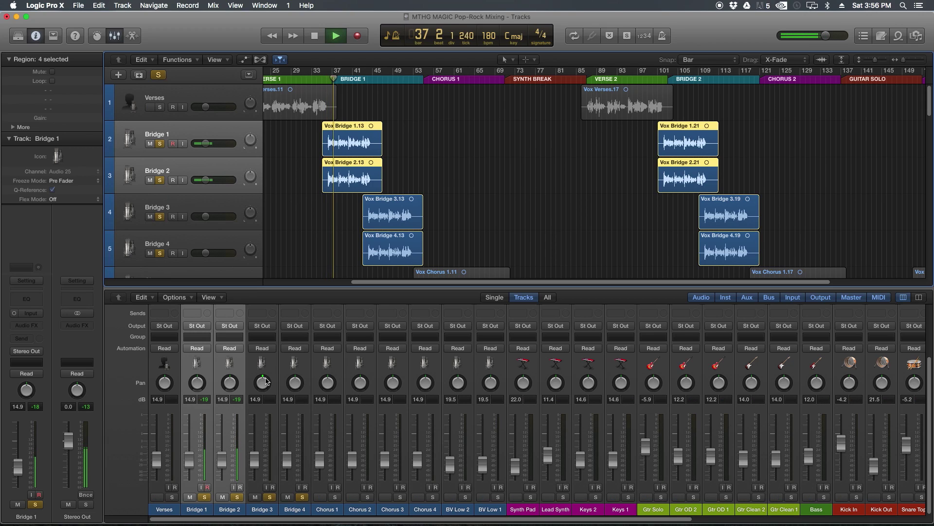
key(space)
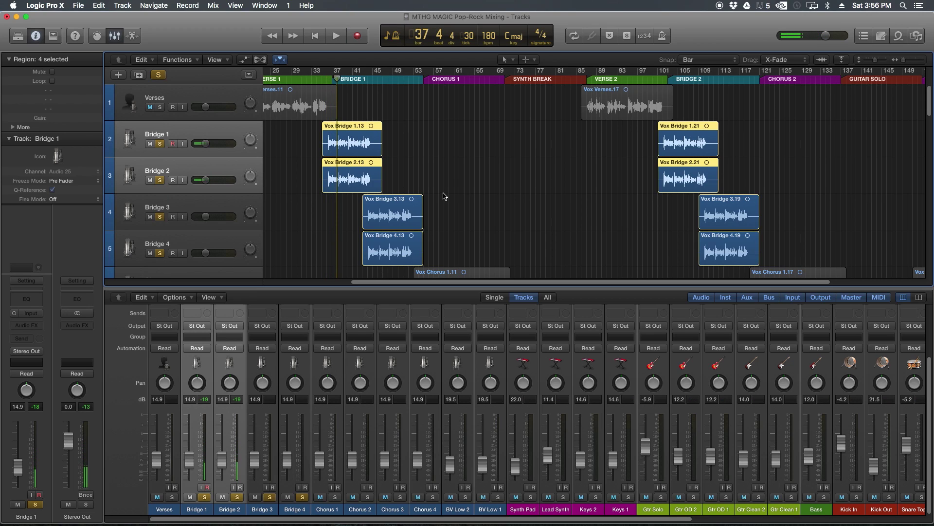
Step: Pan Bridge 1 and Bridge 3 hard left (-64) and Bridge 2 and Bridge 4 hard right (+63)
key(super+Right)
click(460, 179)
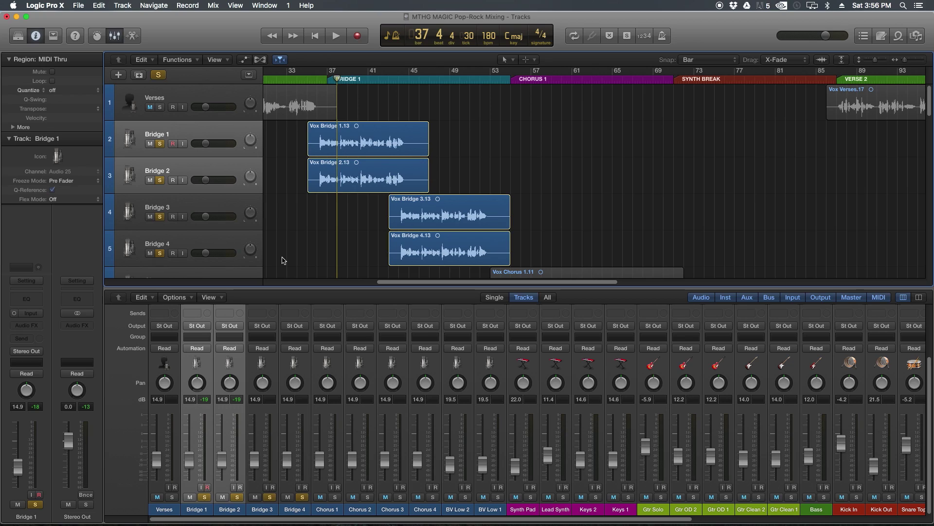
click(171, 510)
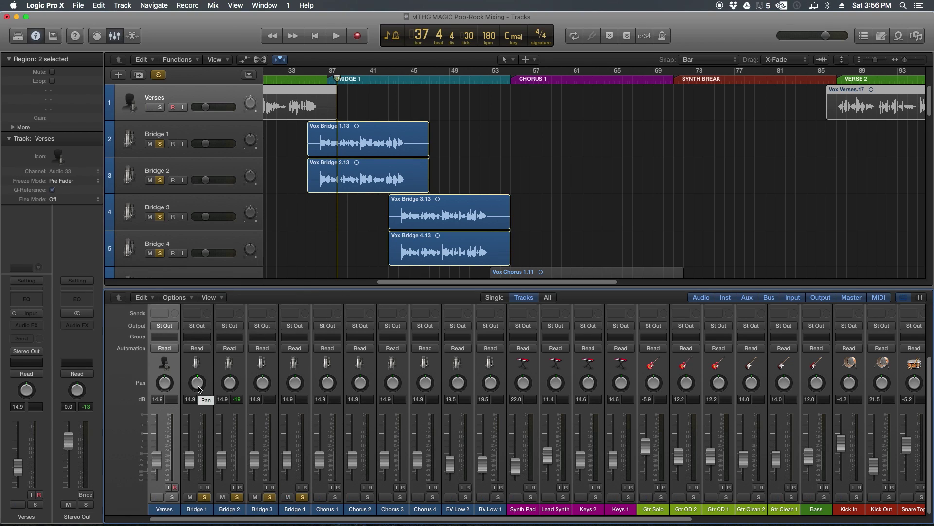
drag(199, 388, 199, 421)
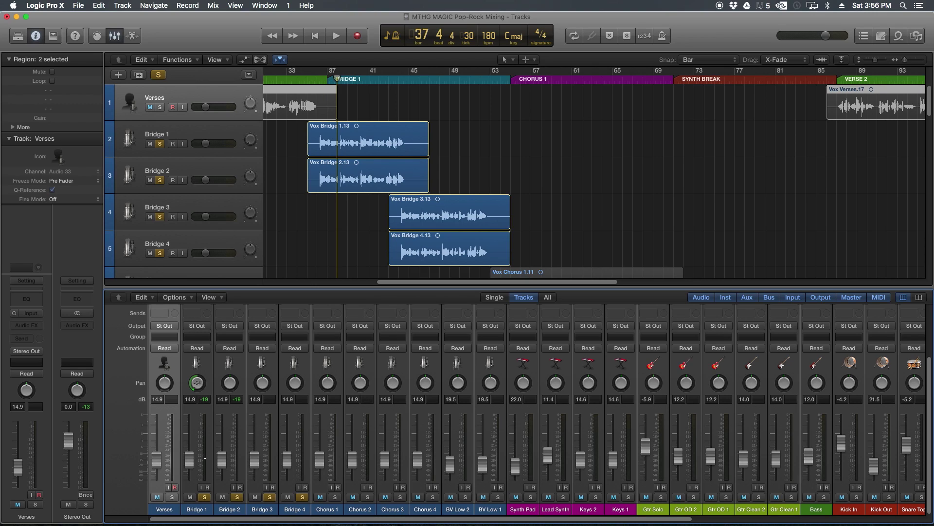
drag(229, 383, 230, 352)
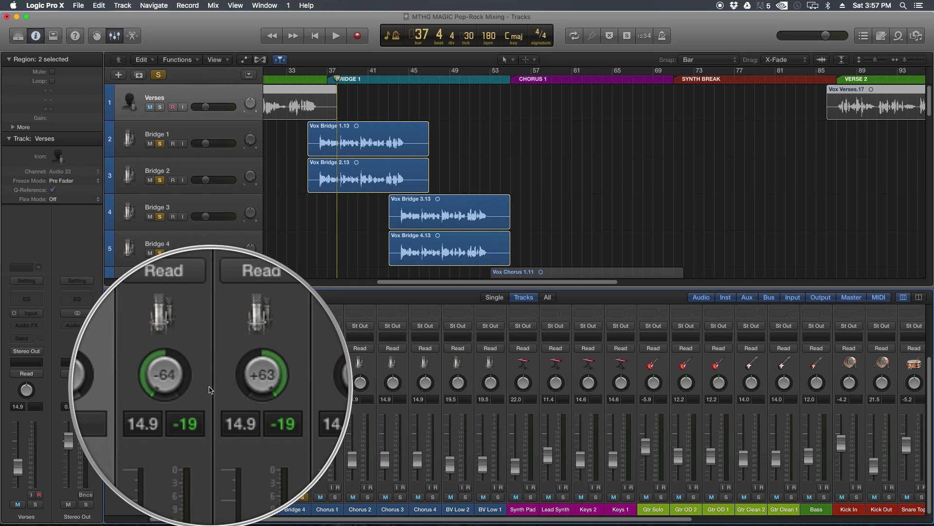
drag(194, 390, 193, 385)
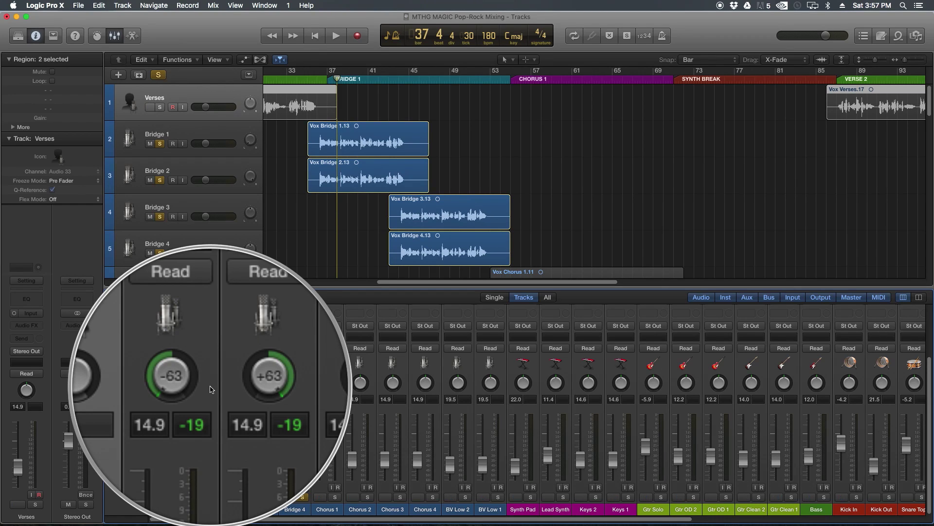
drag(194, 384, 193, 391)
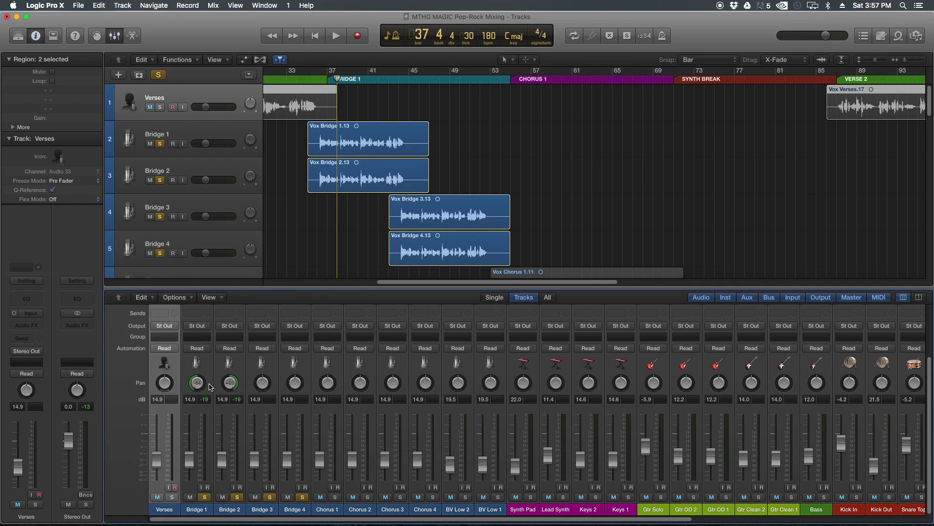
drag(267, 388, 259, 477)
drag(297, 386, 297, 326)
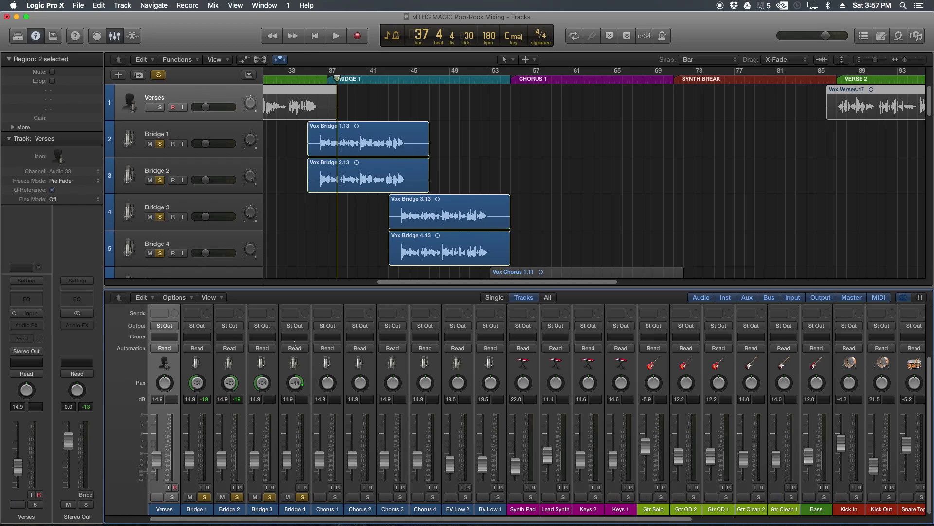
Step: Solo Verses along with the bridge vocals and play from bar 31 into the Bridge 1 section, stopping at bar 46
drag(288, 79, 268, 80)
click(160, 107)
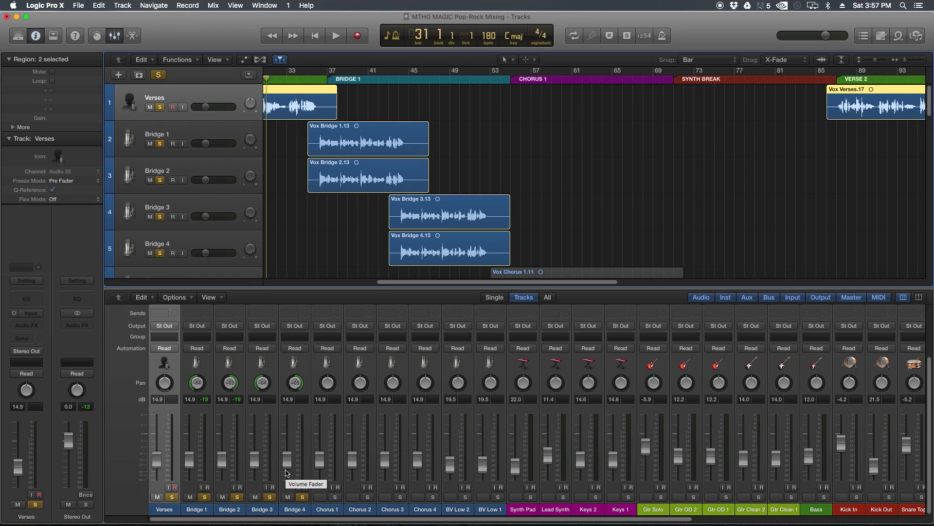
key(space)
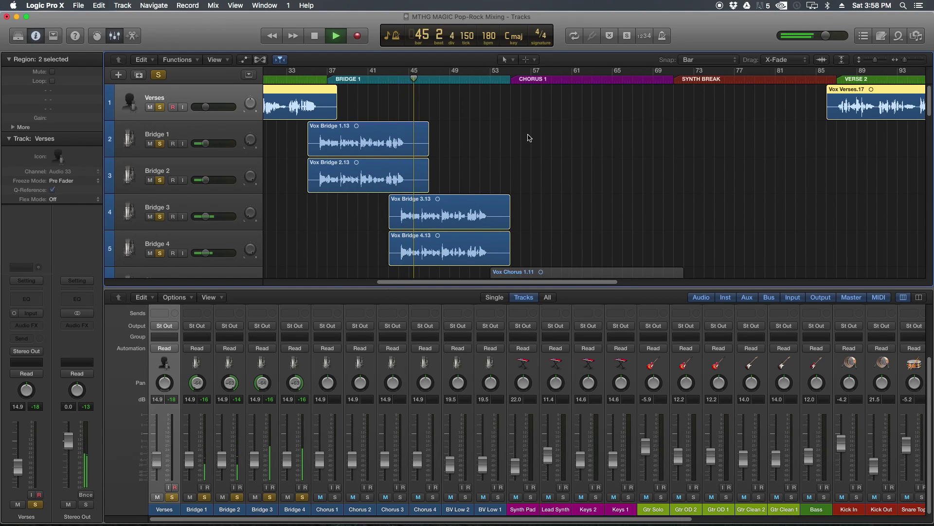
key(space)
Step: Clear the solos on Verses through Bridge 4 together and deselect the regions
drag(168, 511, 292, 508)
click(302, 498)
click(561, 214)
Step: Pan Chorus 1, Chorus 3 and BV Low 2 hard left (-64) and Chorus 2, Chorus 4 and BV Low 1 hard right (+63)
scroll(565, 214, down, 3)
scroll(564, 215, down, 3)
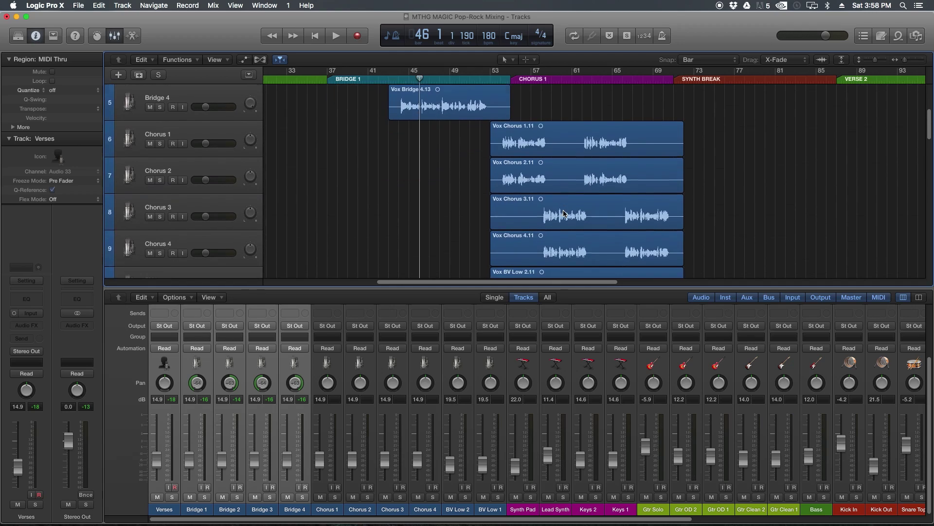
drag(327, 382, 326, 417)
drag(358, 390, 354, 267)
drag(394, 376, 399, 446)
drag(425, 383, 427, 301)
drag(466, 385, 469, 492)
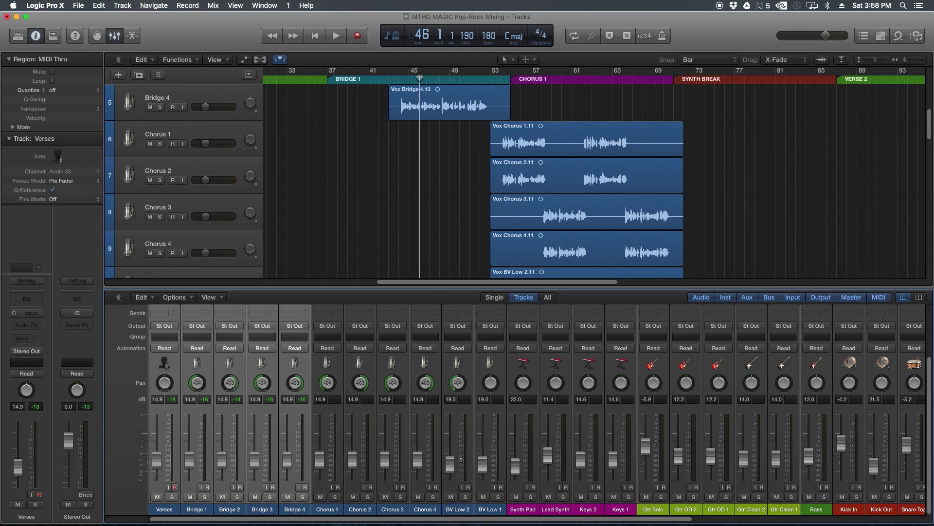
drag(494, 384, 494, 317)
Step: Audition Chorus 1 through BV Low 1 soloed together from just before the Chorus 1 section, and clear their solos after stopping
click(501, 78)
drag(329, 512, 495, 508)
click(499, 496)
key(space)
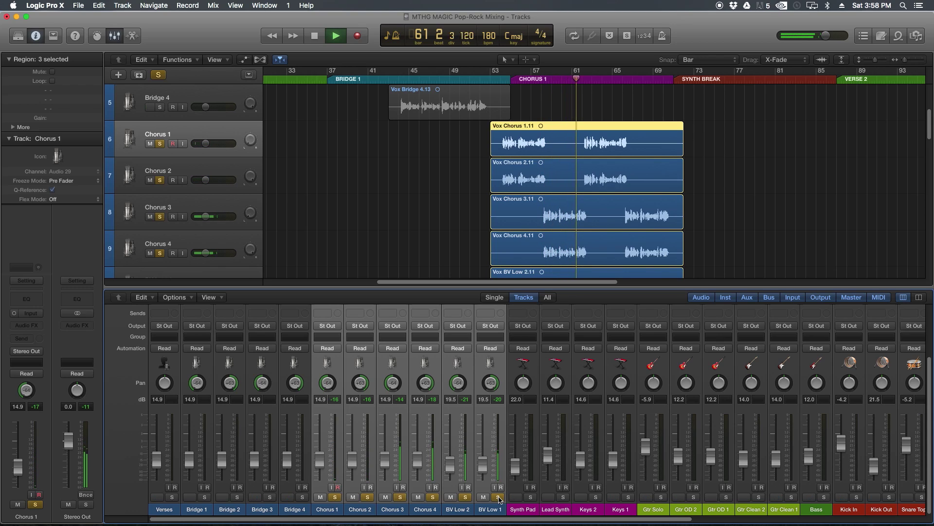
key(space)
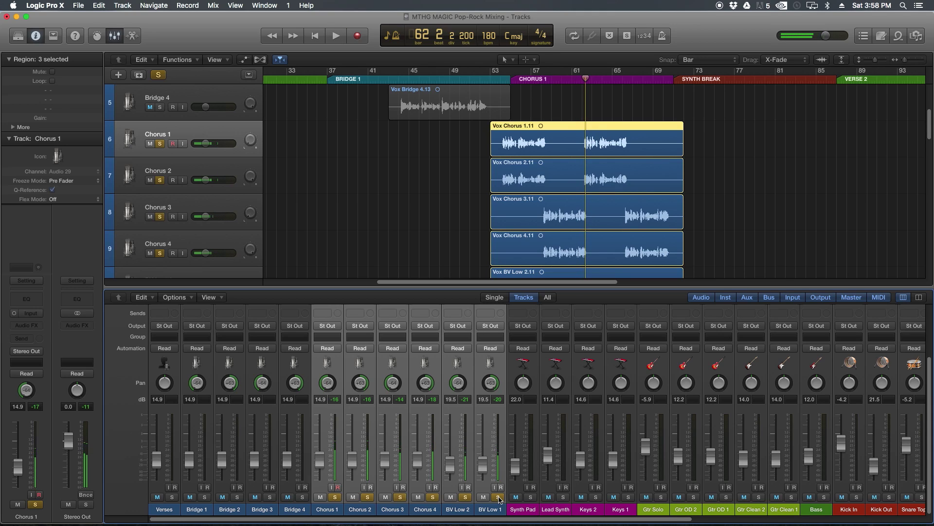
alt+click(499, 496)
click(735, 203)
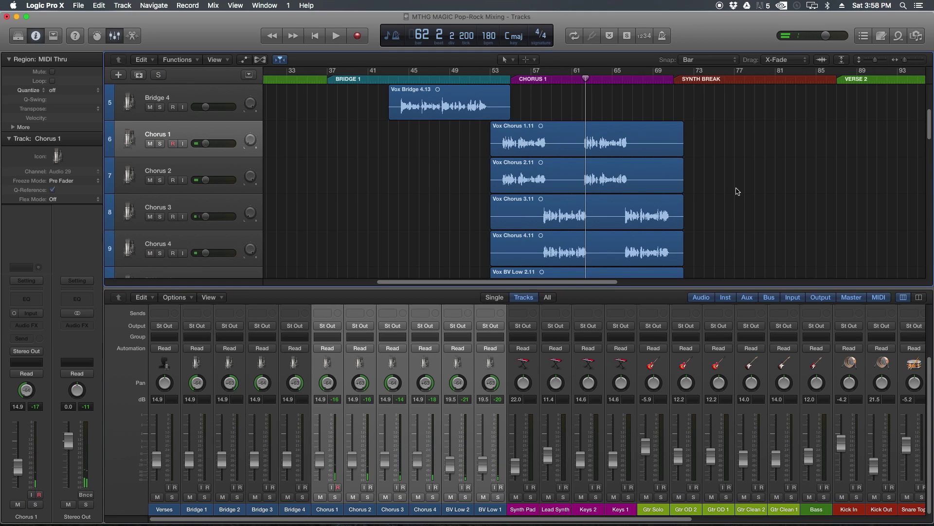
scroll(737, 191, down, 3)
scroll(565, 131, up, 2)
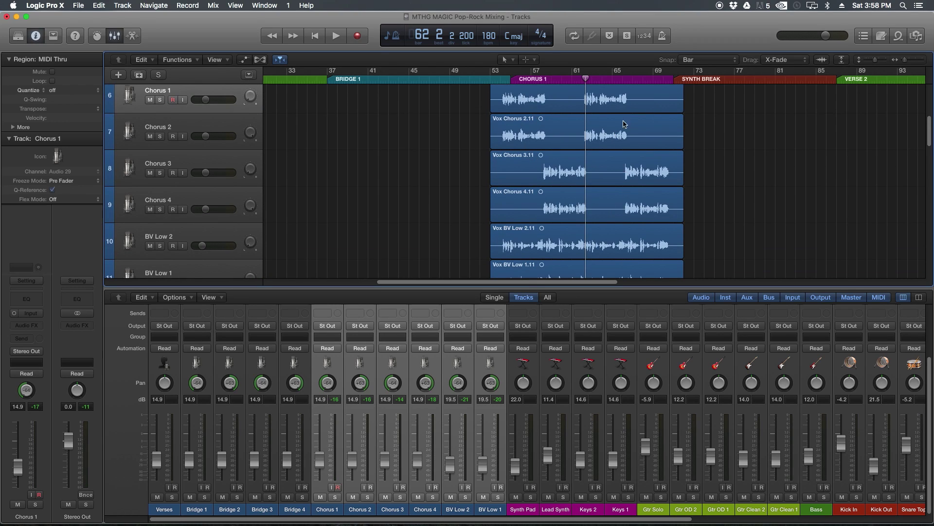
scroll(525, 140, up, 1)
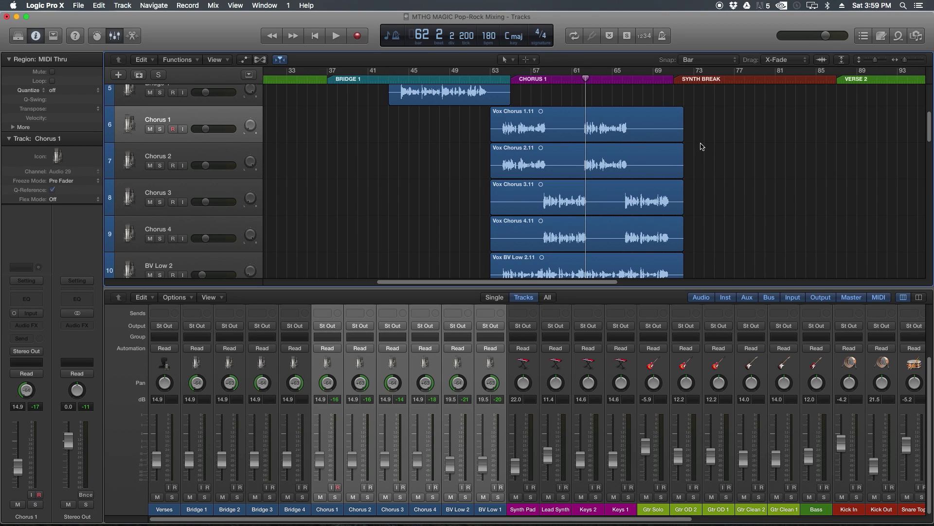
drag(545, 522, 635, 523)
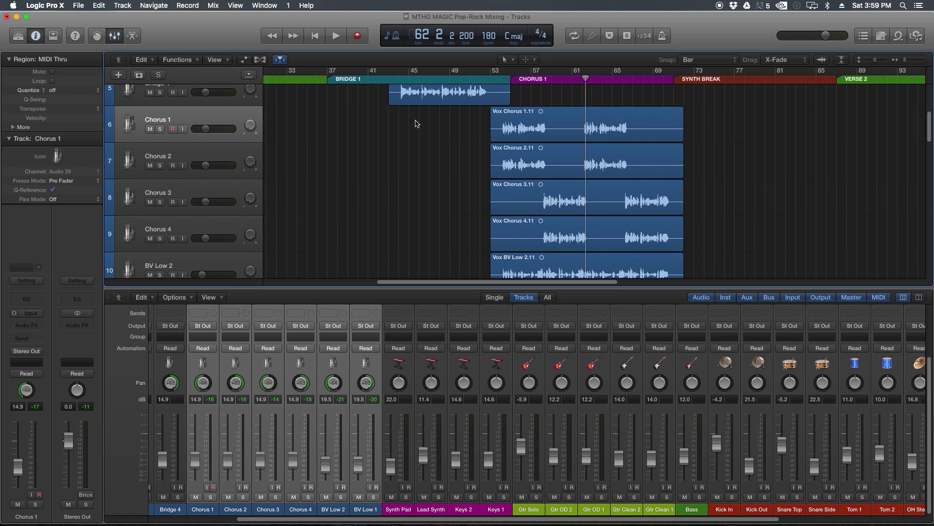
Step: Open the project's audio settings and set the pan law to -3 dB
click(78, 6)
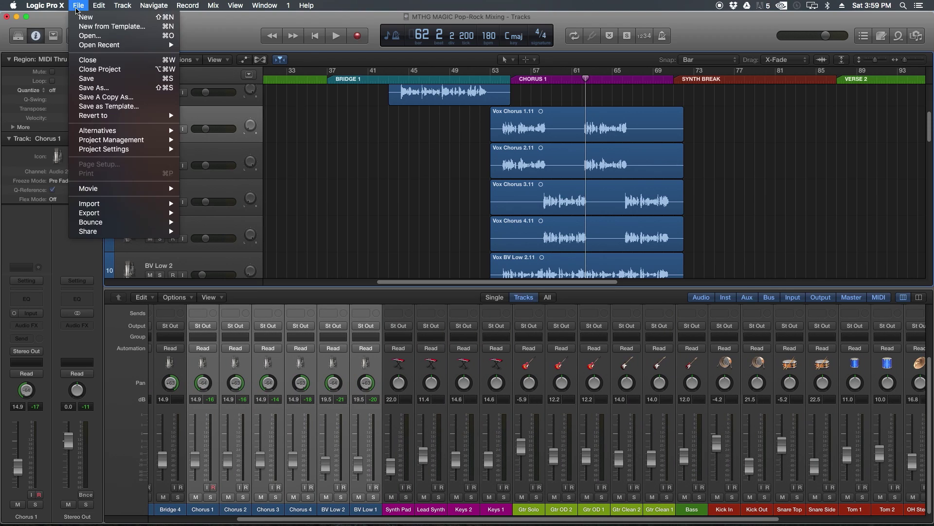
mouse_move(110, 154)
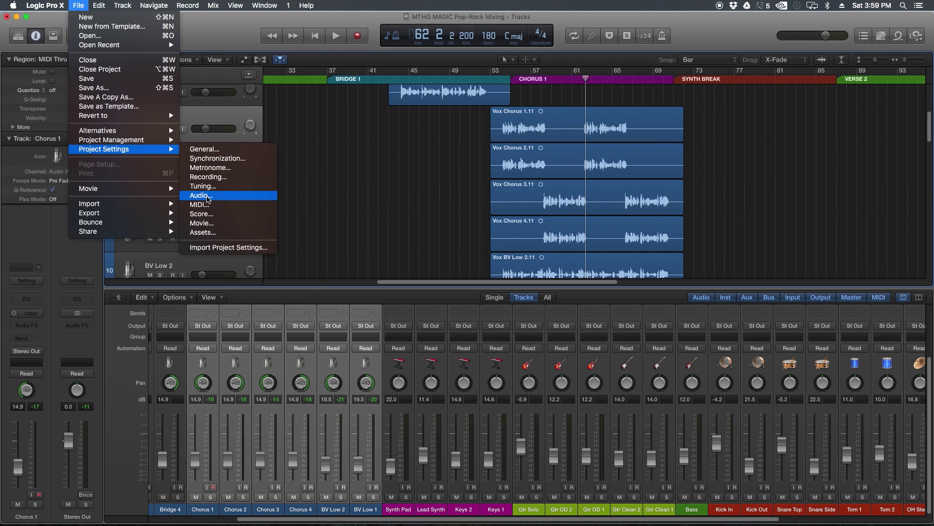
click(209, 191)
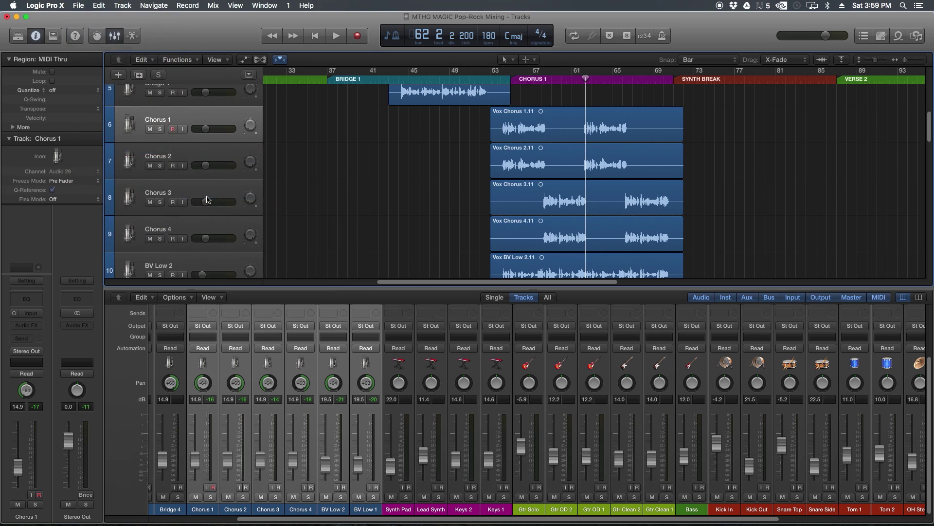
drag(209, 16, 462, 186)
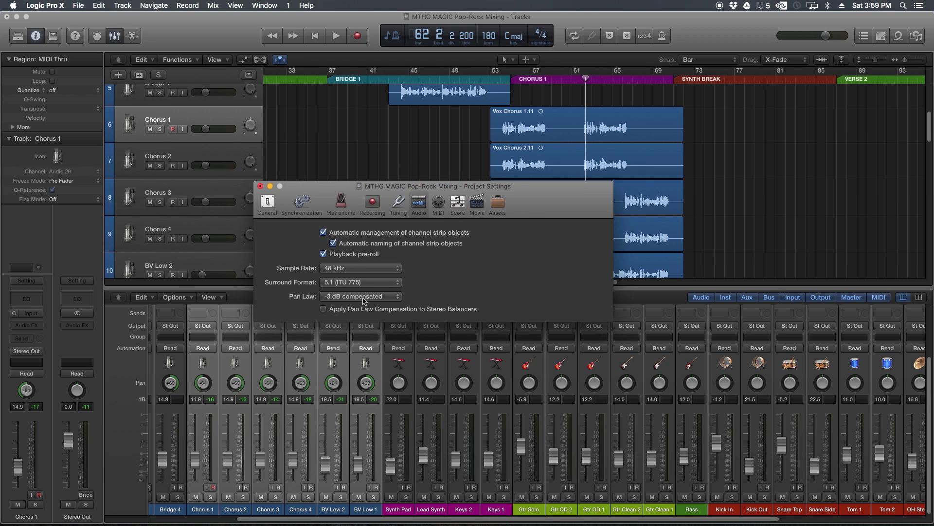
click(367, 298)
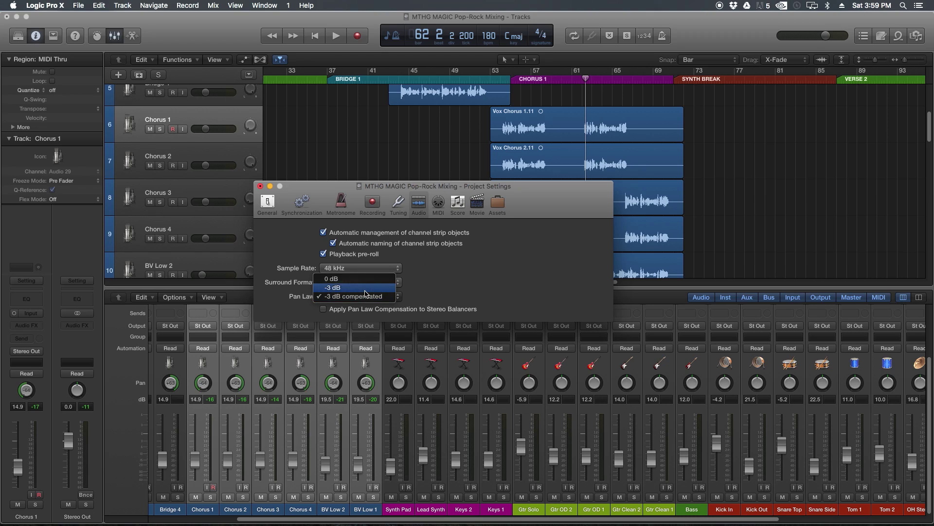
click(365, 290)
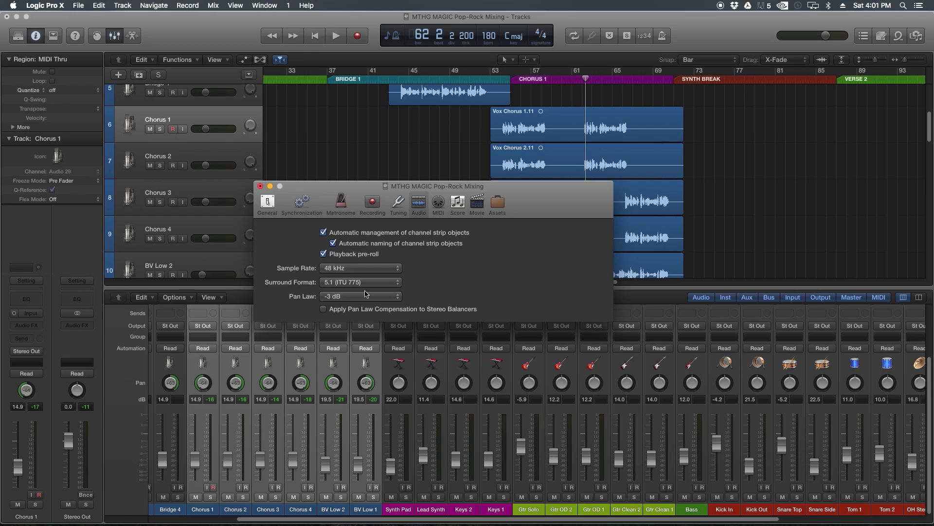
Step: Set the pan law to -3 dB compensated and close the project settings
click(366, 295)
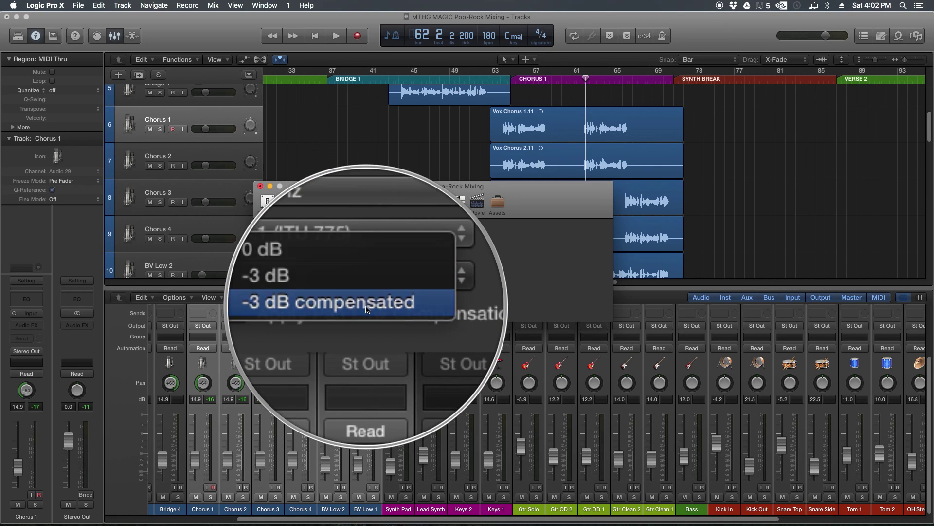
click(366, 308)
click(340, 301)
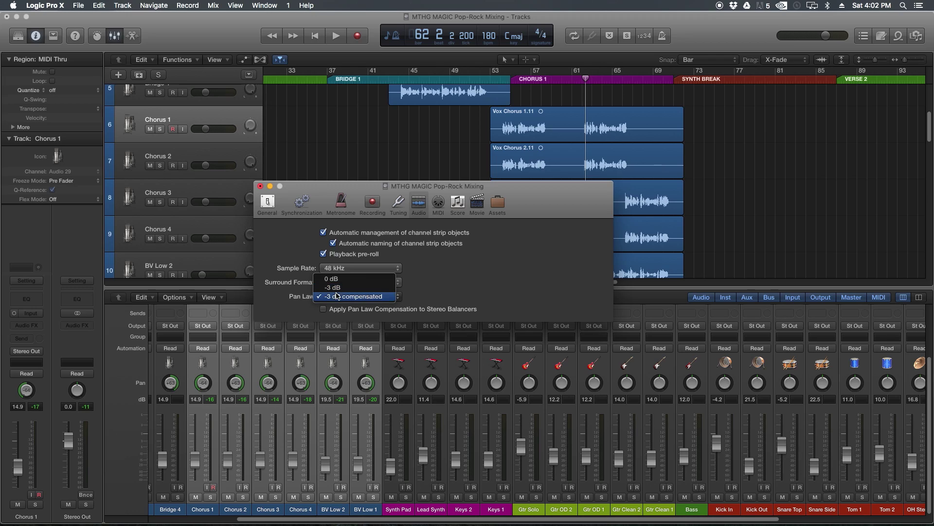
click(443, 295)
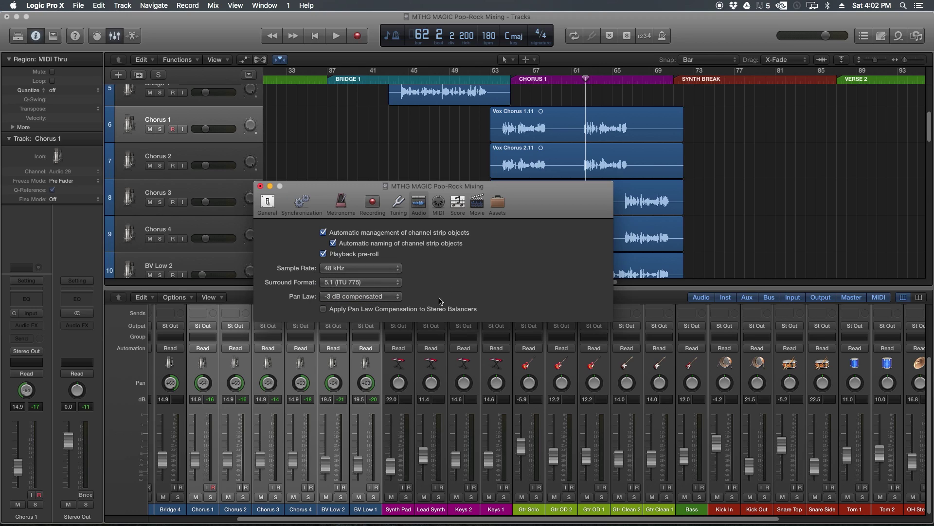
click(367, 309)
click(368, 313)
click(260, 186)
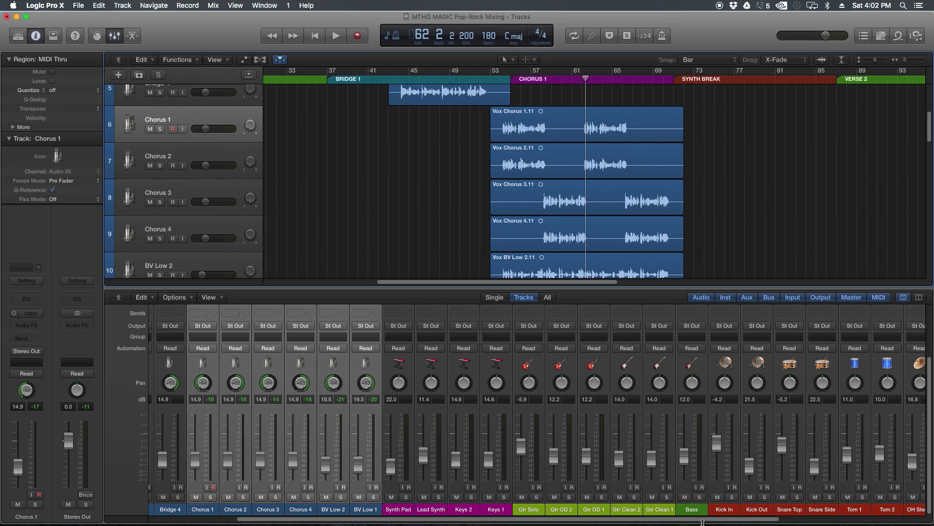
Step: Select the drum channels Kick In through HH together and toggle their solos on and off
drag(702, 520, 881, 518)
click(518, 509)
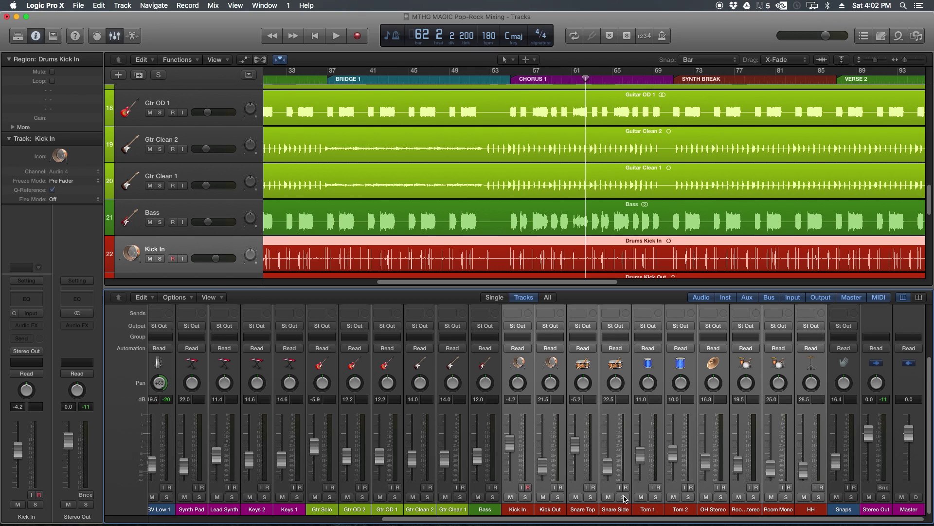
click(624, 497)
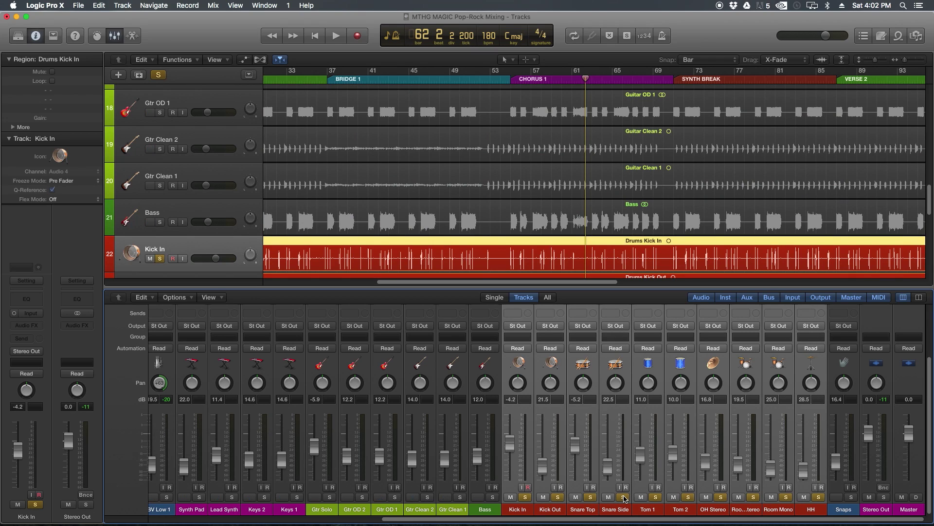
click(624, 497)
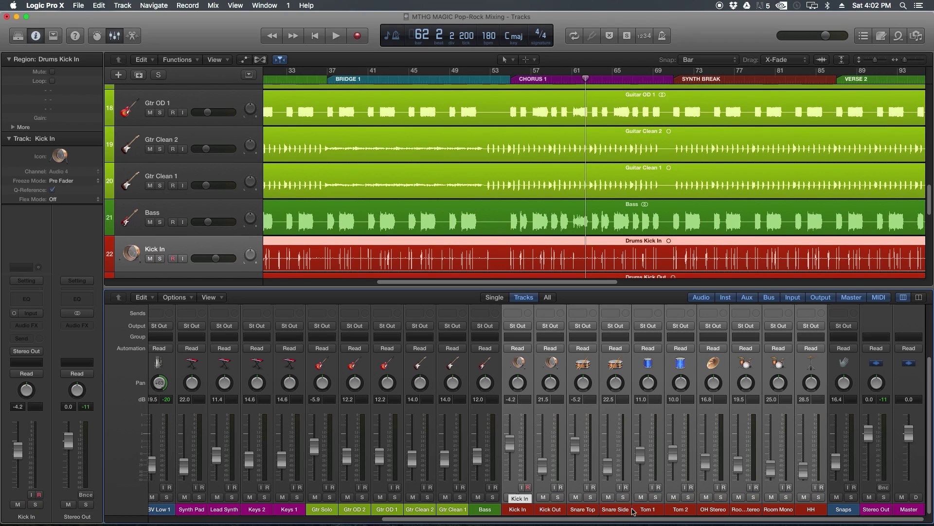
click(785, 498)
click(785, 498)
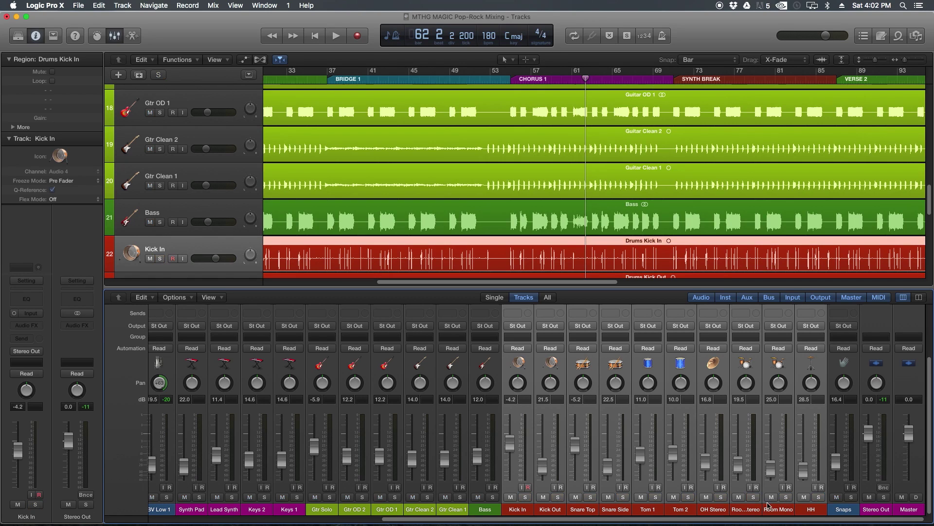
Step: Assign the drum channels Kick In through HH to the new Group 1 and select only the Bass channel
click(497, 509)
drag(517, 512, 805, 506)
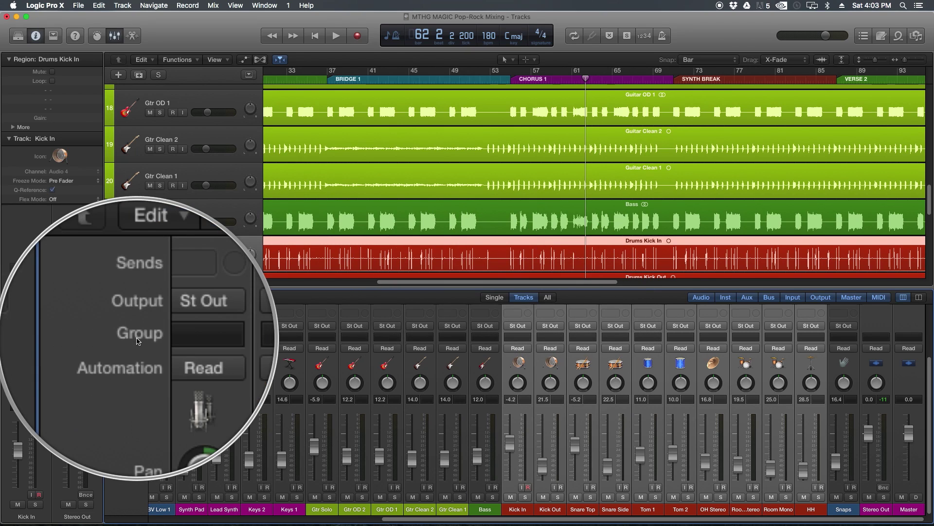
click(523, 336)
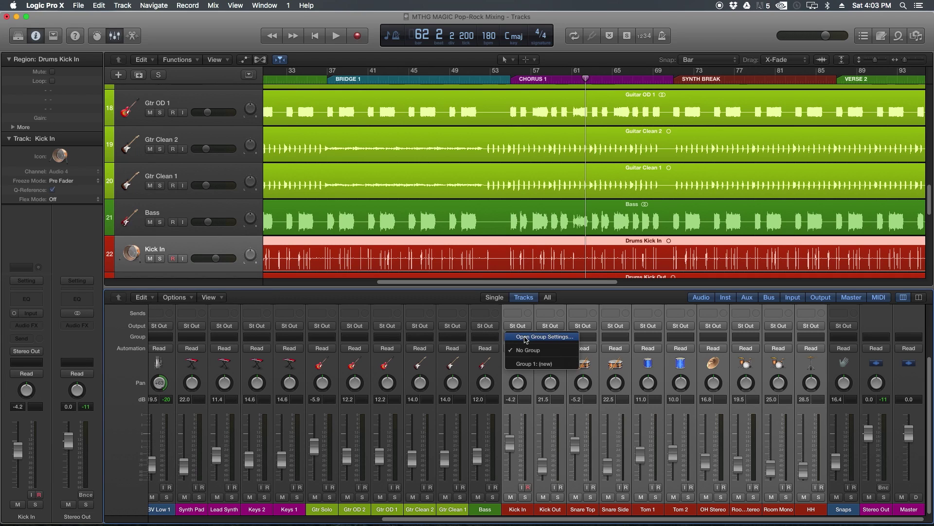
click(529, 360)
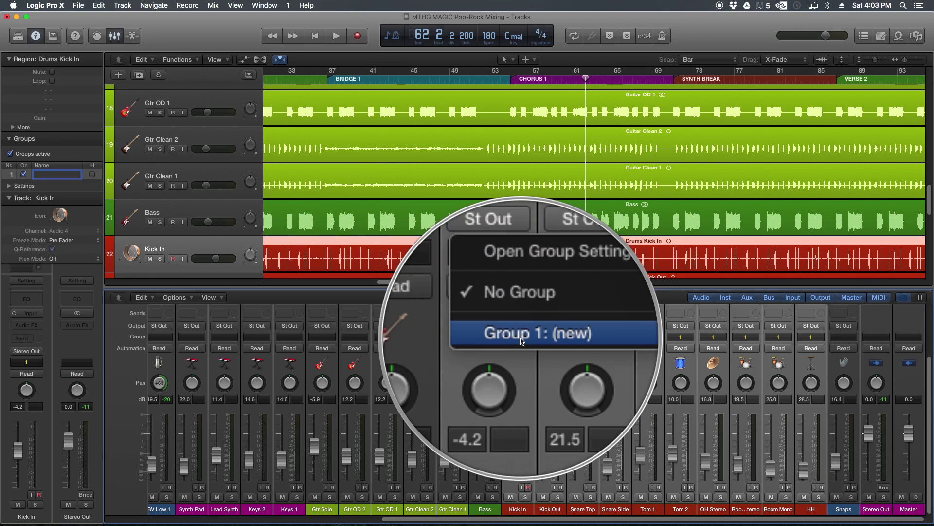
click(493, 514)
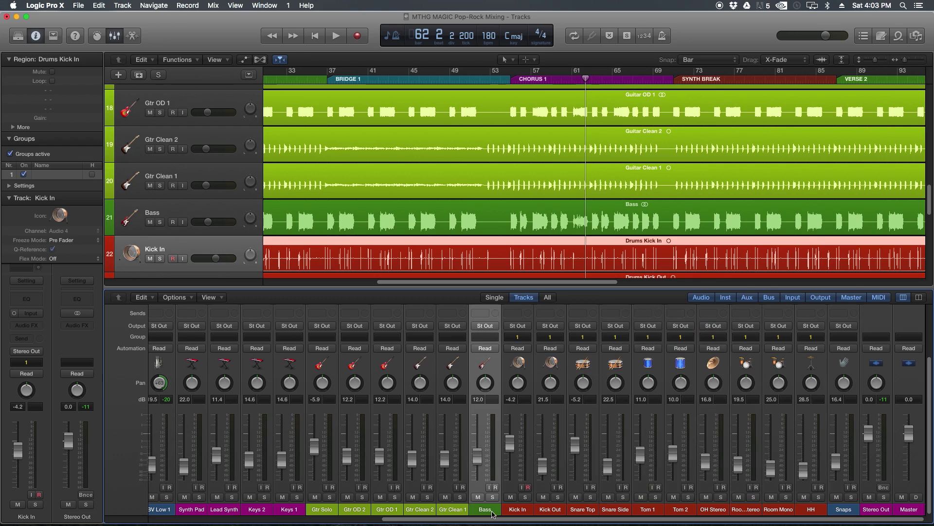
Step: Test the drum group by toggling solo and mute on the kick channels and moving the linked faders, leaving Kick In at -4.6 dB
click(525, 497)
click(525, 497)
click(526, 497)
click(526, 497)
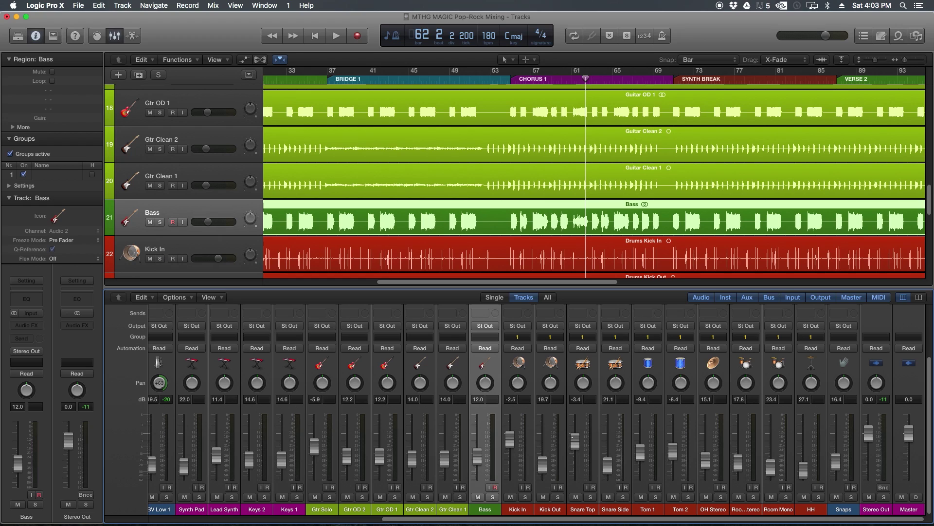
drag(573, 425, 563, 448)
click(559, 496)
click(558, 497)
click(544, 497)
click(544, 497)
click(544, 497)
click(543, 497)
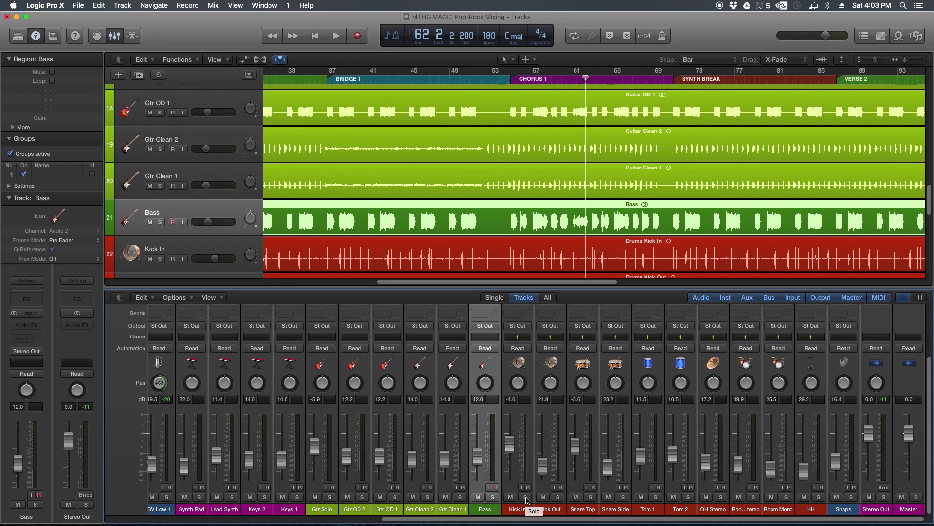
Step: Open the group settings from the Kick In channel and name Group 1 "Drums"
click(519, 338)
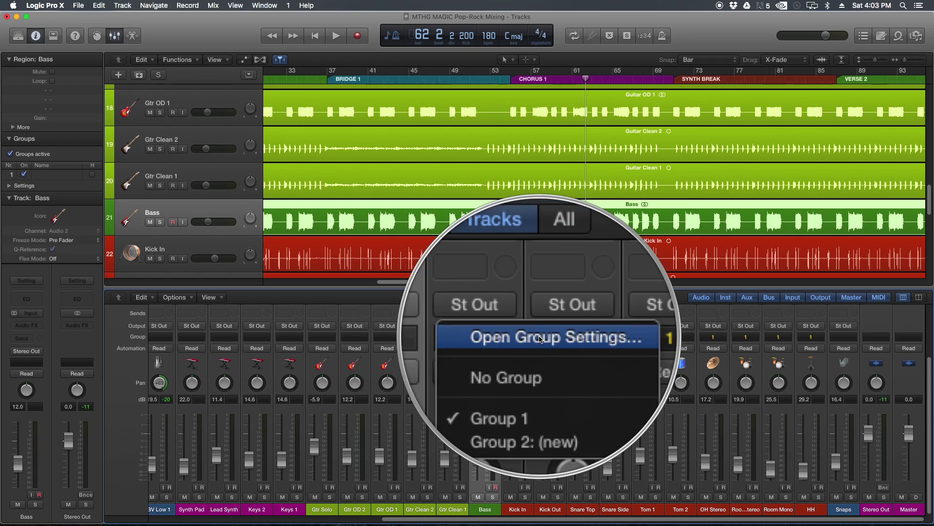
click(540, 338)
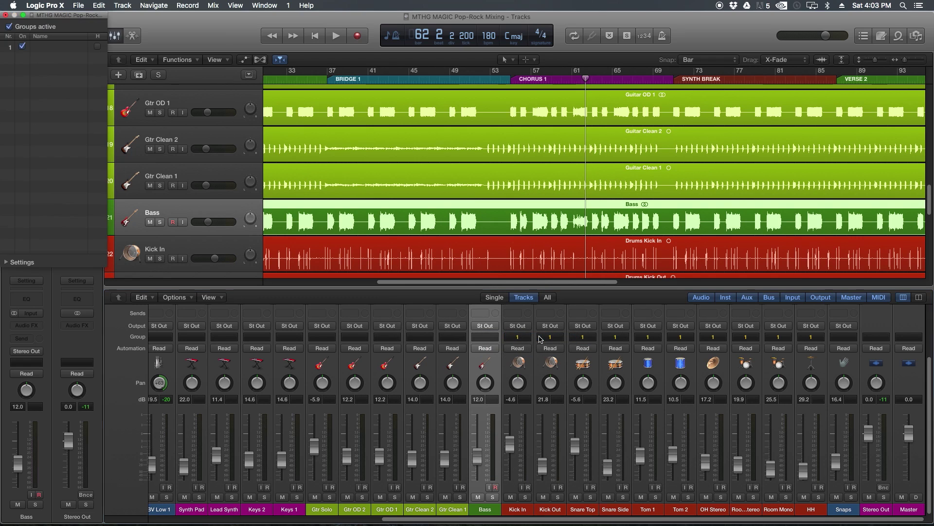
drag(21, 14, 375, 294)
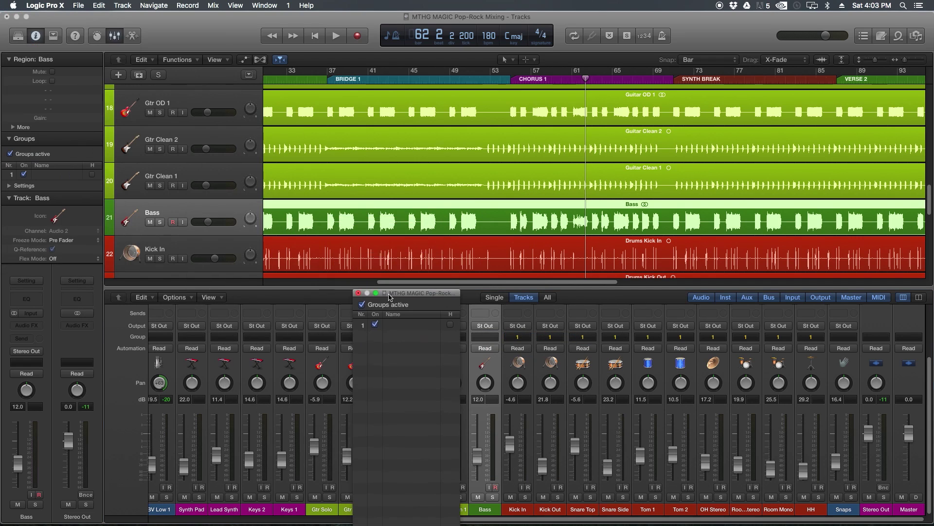
double_click(394, 329)
text(Drums)
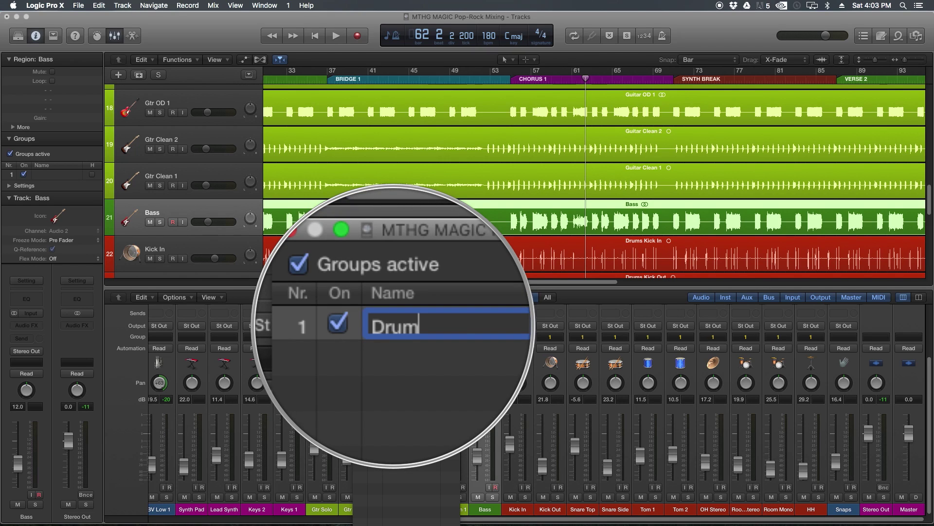
key(Return)
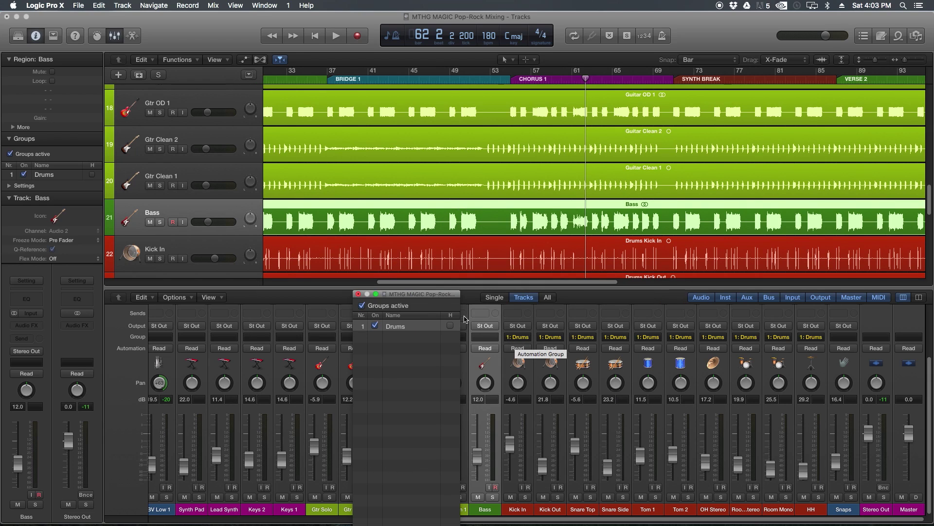
Step: Turn off Automation Mode and turn on Solo linking in the Drums group settings, and close the group window
drag(441, 295, 422, 177)
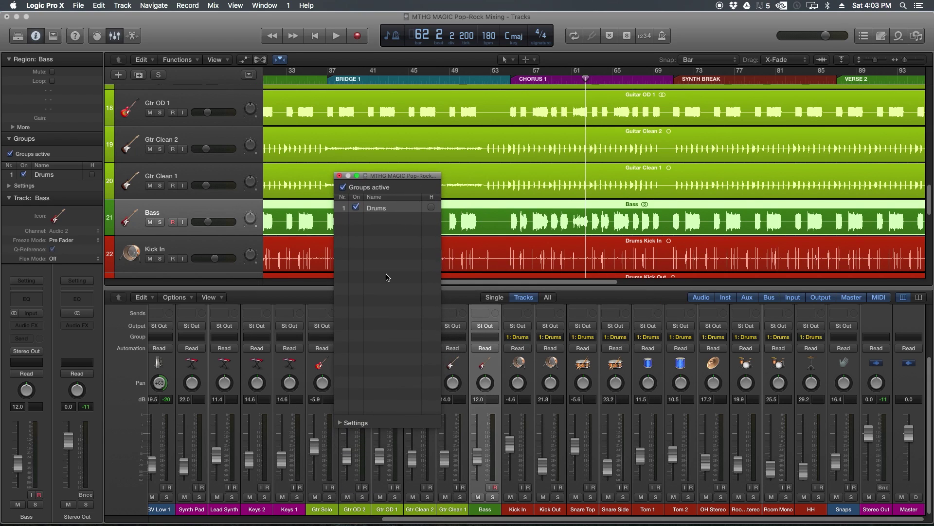
click(340, 422)
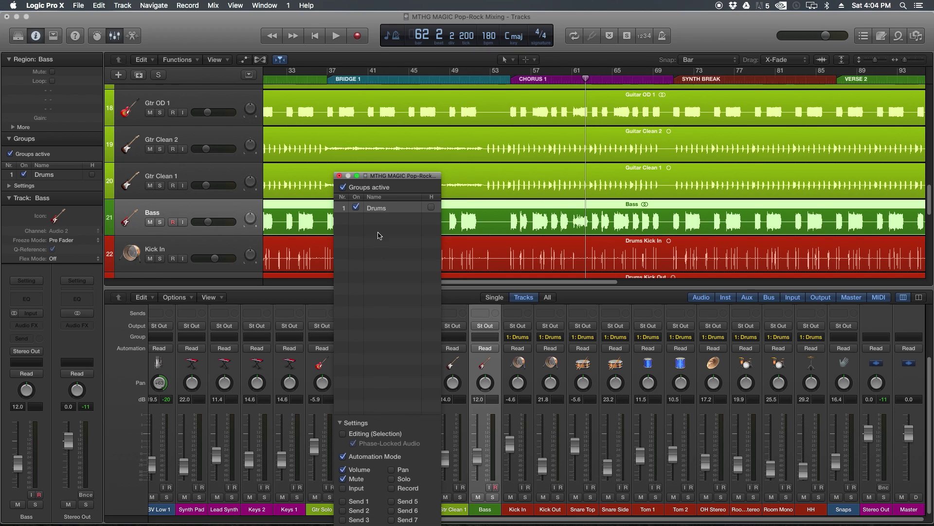
drag(392, 177, 396, 77)
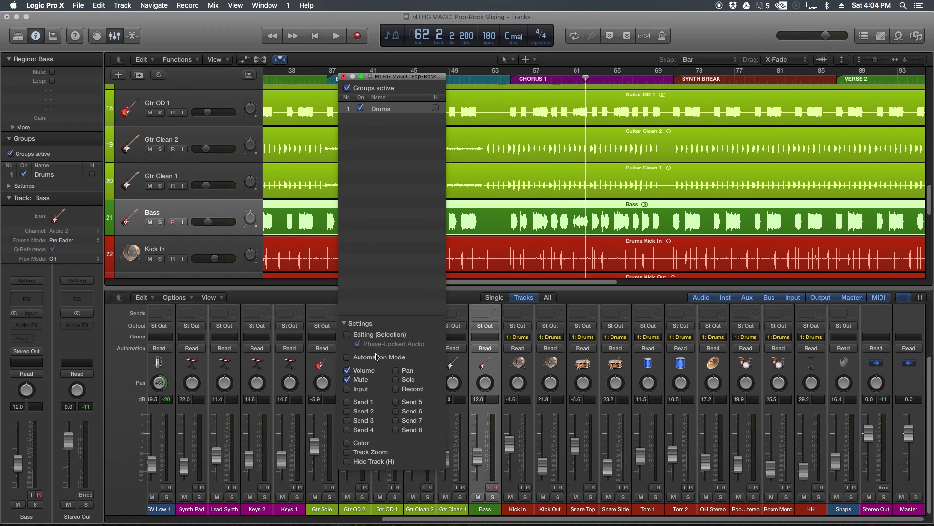
click(396, 379)
click(343, 77)
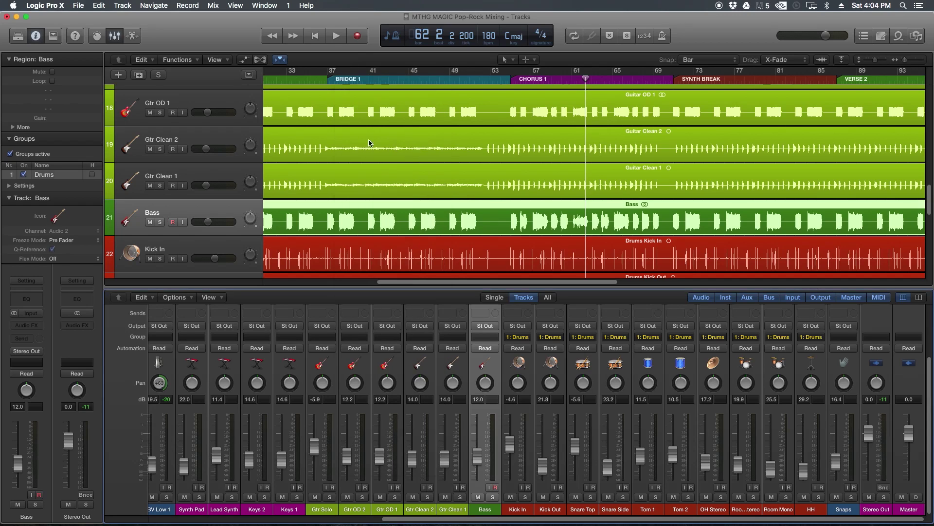
Step: Solo the Drums group and play from Bridge 1, setting Kick In to -5.0 dB, Snare Top to -4.8, Tom 1 to -6.8 and Tom 2 to -7.2
click(525, 497)
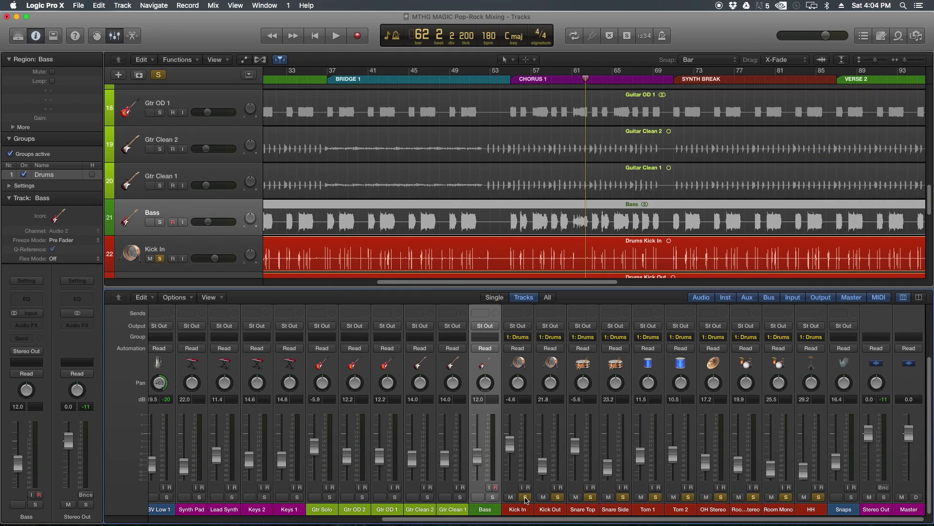
click(526, 497)
click(526, 497)
click(359, 78)
key(space)
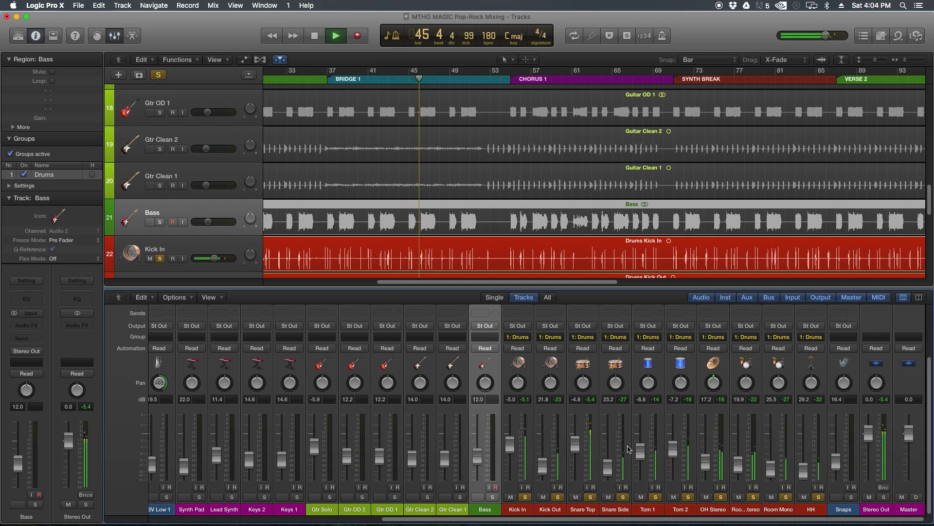
key(space)
Step: Play the soloed drums from the second half of Chorus 3 to check the tom levels, and stop playback
scroll(614, 253, down, 6)
drag(606, 282, 917, 287)
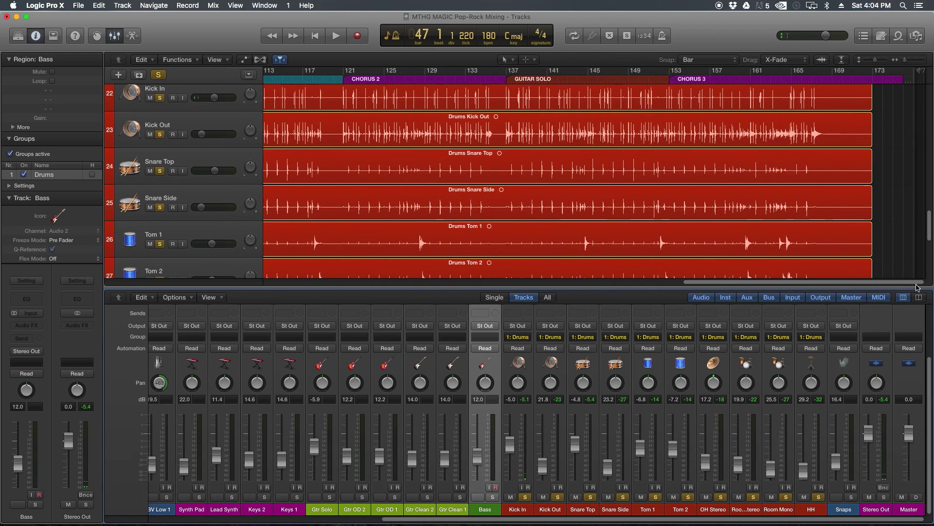
scroll(891, 188, down, 3)
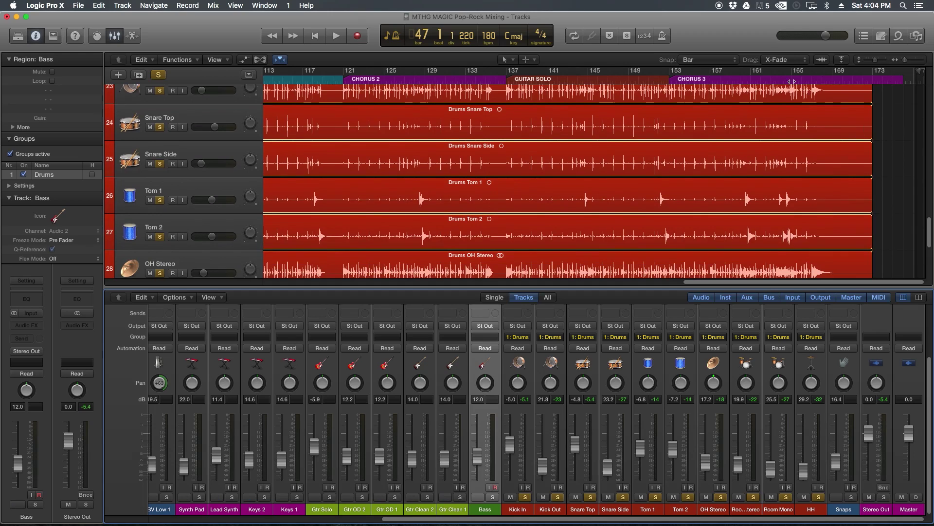
double_click(764, 80)
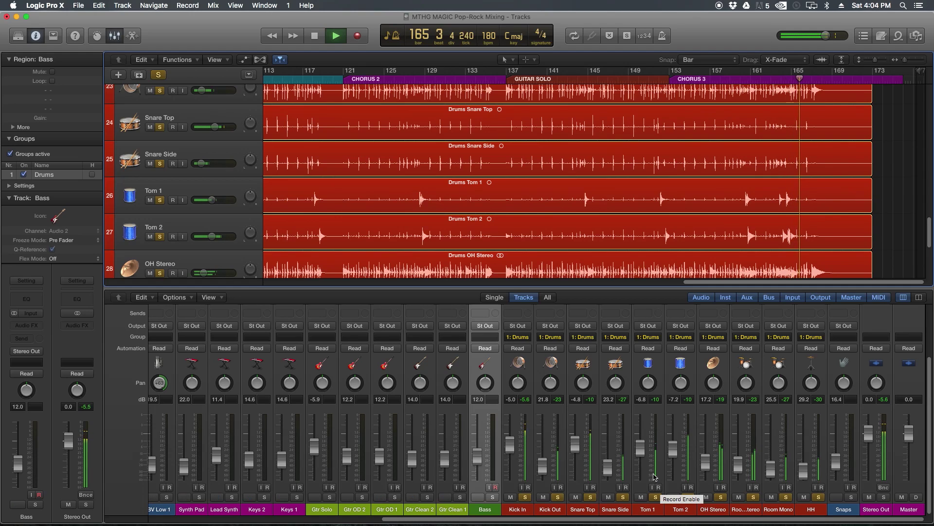
key(space)
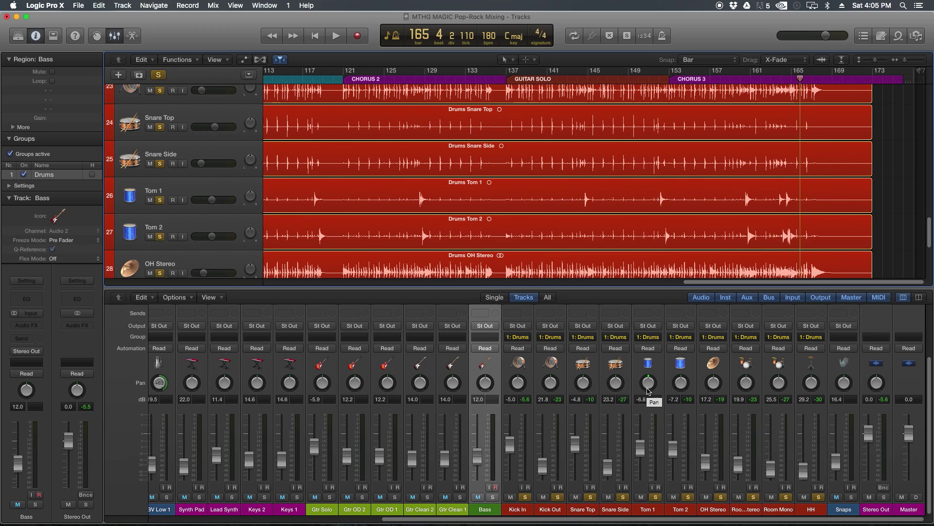
Step: Pan Tom 1 partly left, Tom 2 partly right and the HH channel partly left
drag(651, 390, 641, 427)
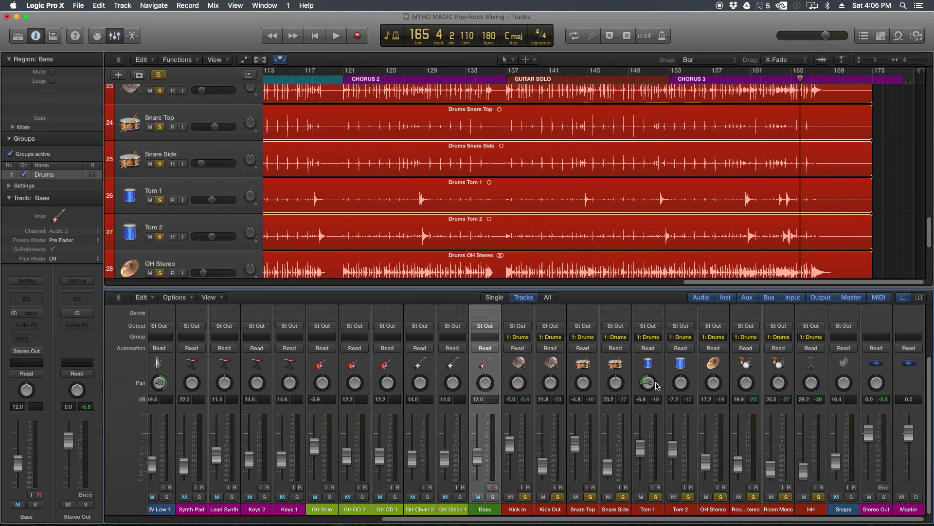
drag(683, 383, 684, 368)
drag(812, 383, 811, 428)
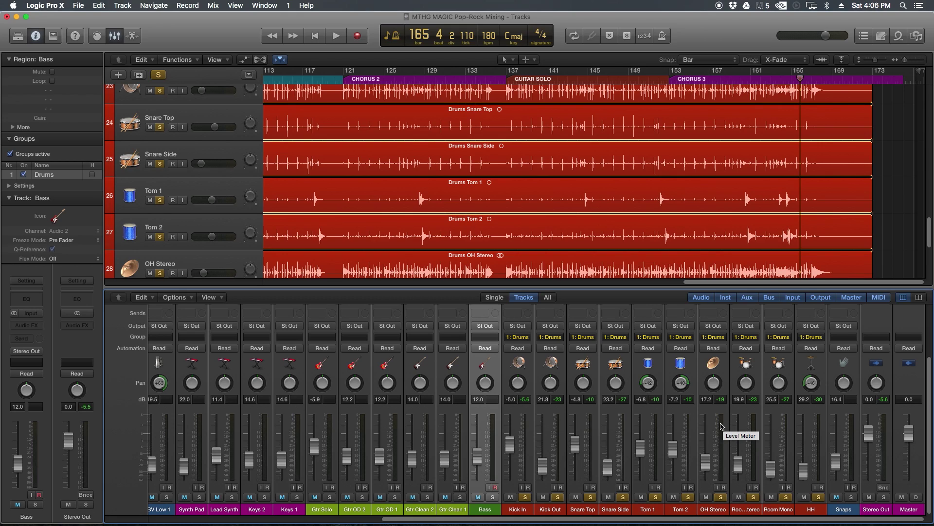
Step: Solo the Snaps channel with the drums and balance it during playback from the Guitar Solo into Chorus 3, setting Snaps to -12.4 dB
click(852, 498)
key(space)
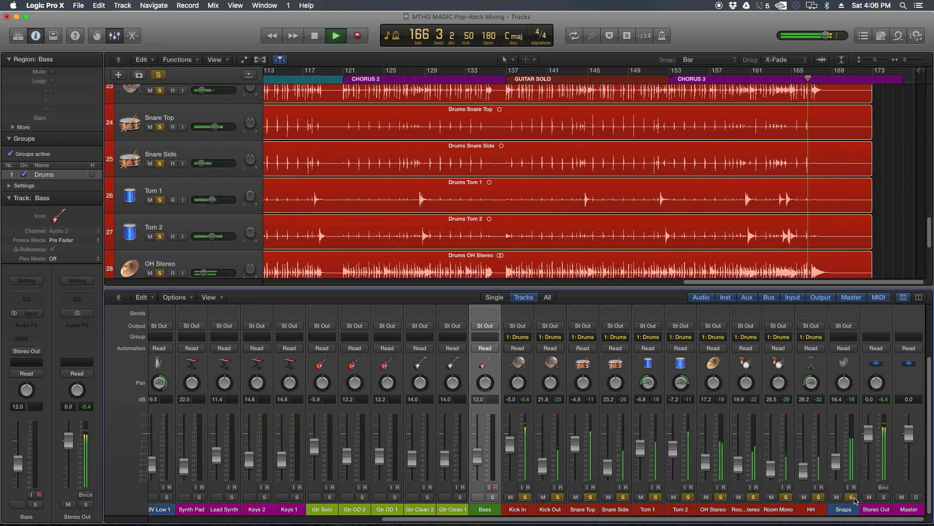
click(601, 71)
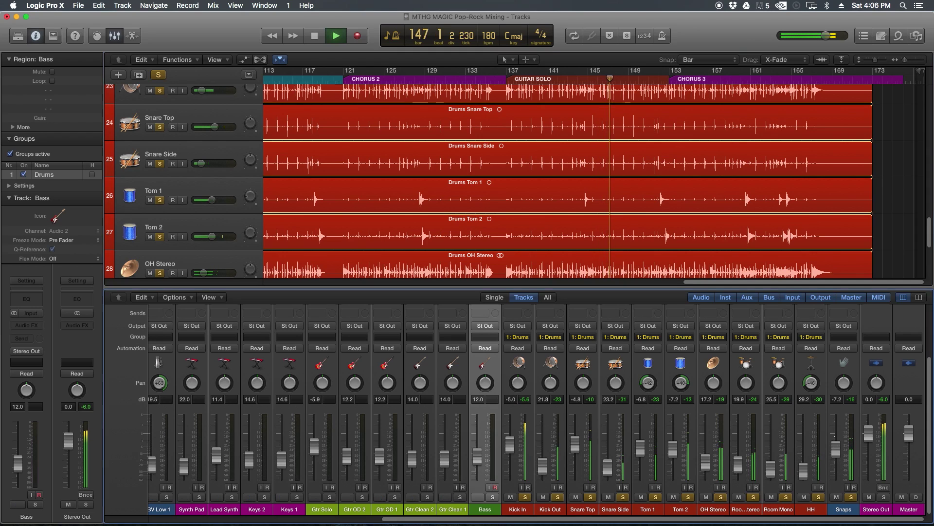
drag(836, 444, 838, 461)
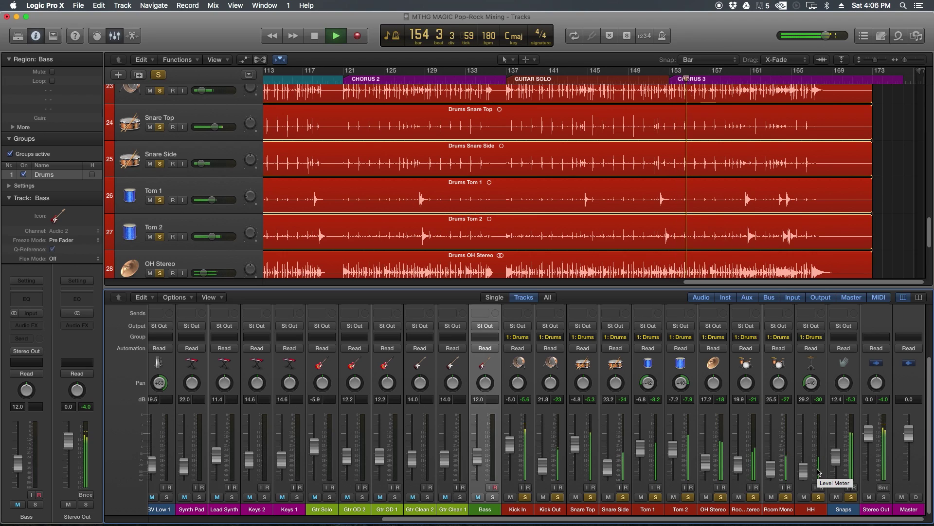
key(space)
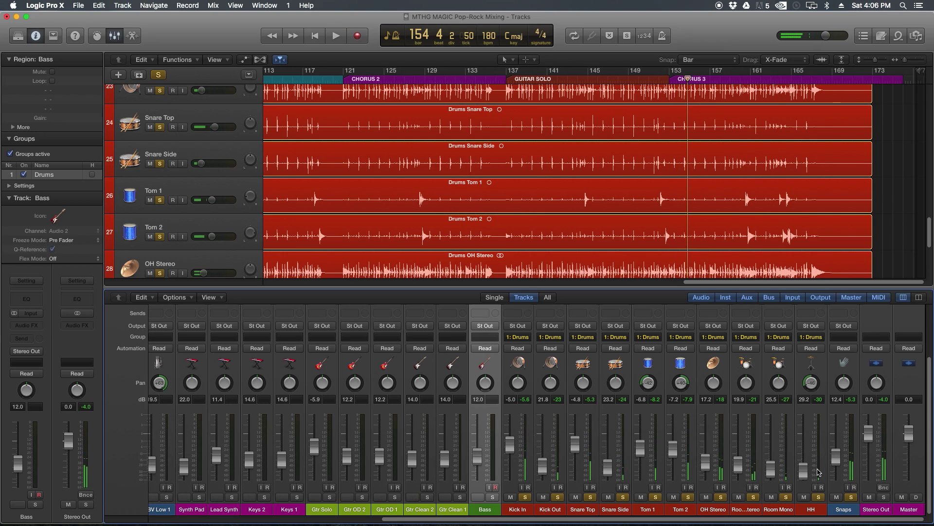